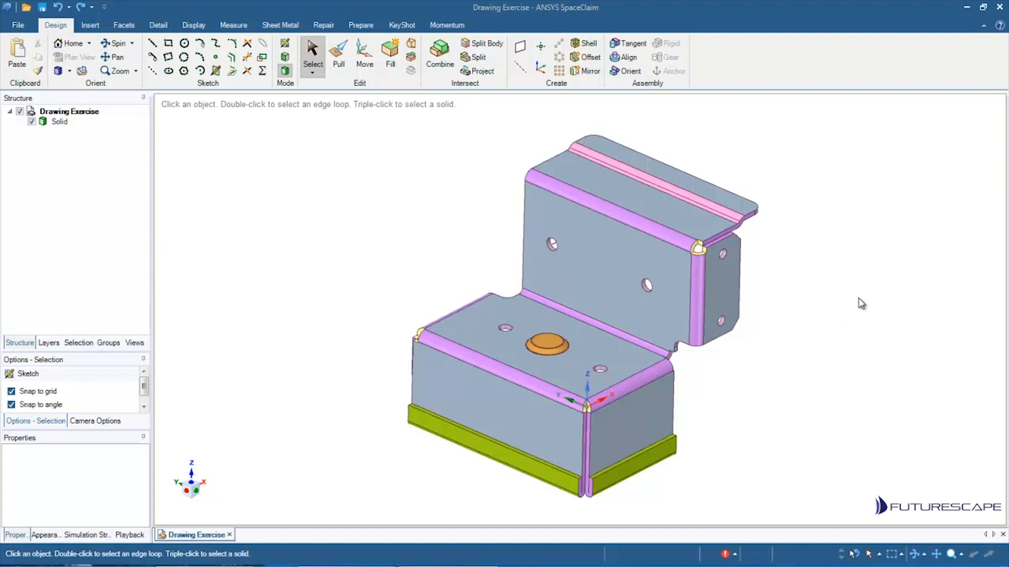
left_click(630, 256)
left_click(741, 251)
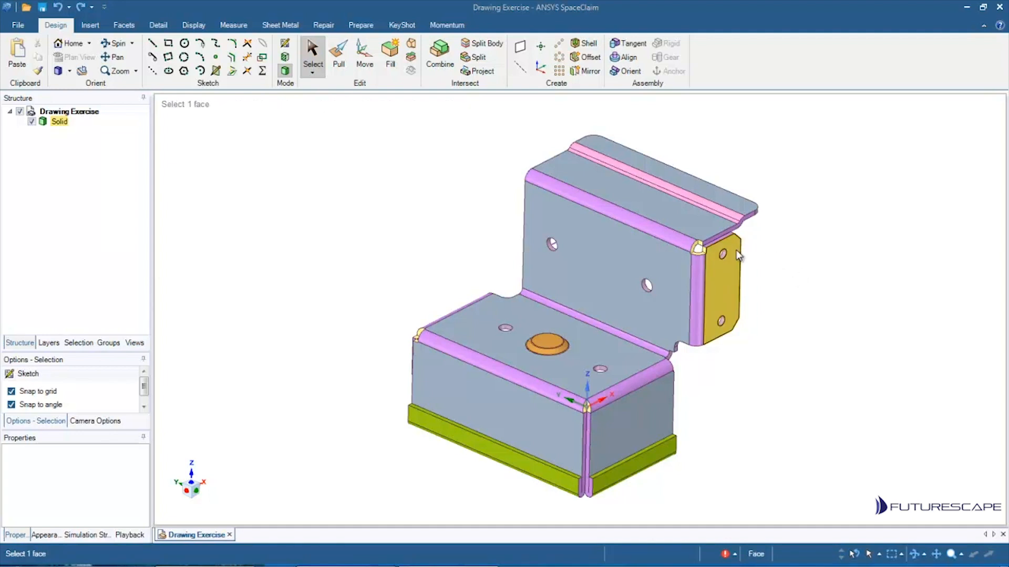
left_click(906, 302)
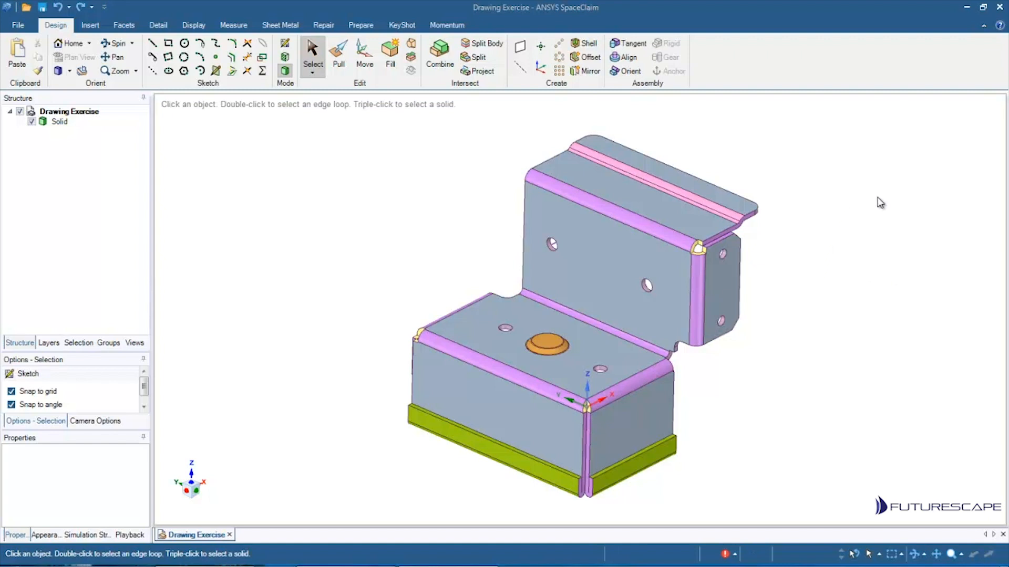
left_click(638, 200)
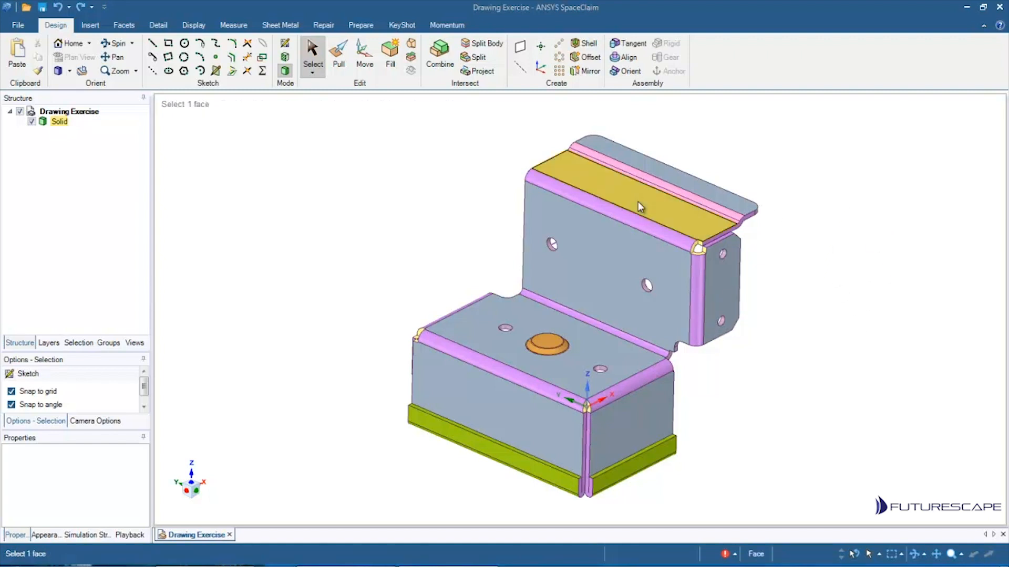
left_click(725, 271)
left_click(673, 213)
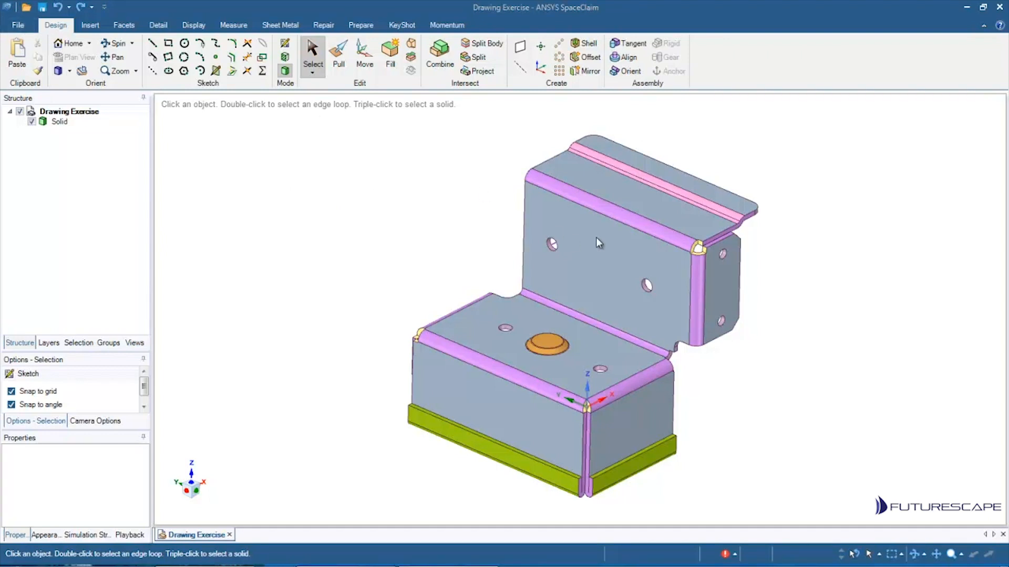
Create a drawing sheet for the current sheet metal design.
left_click(18, 25)
mouse_move(32, 51)
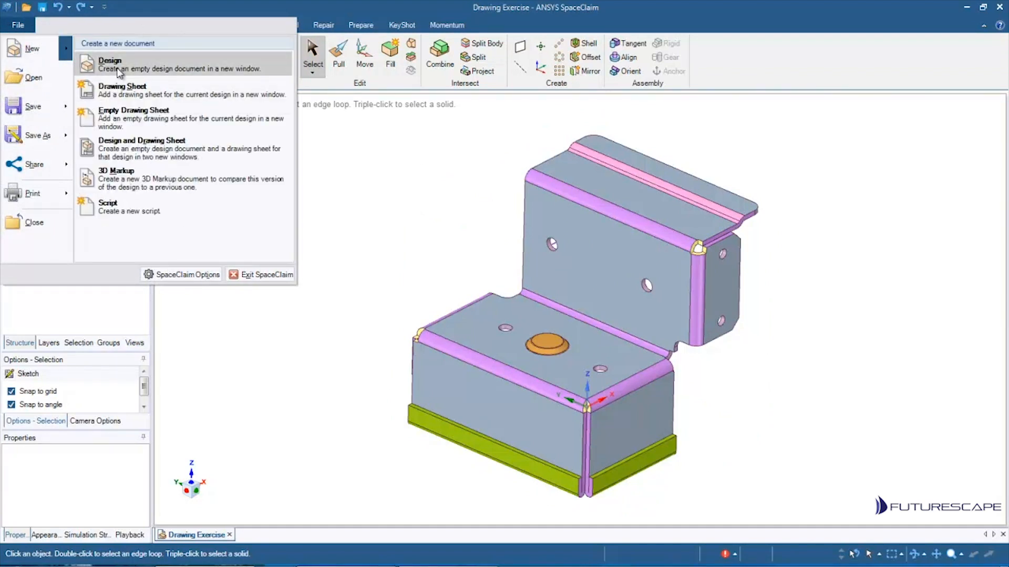
left_click(124, 94)
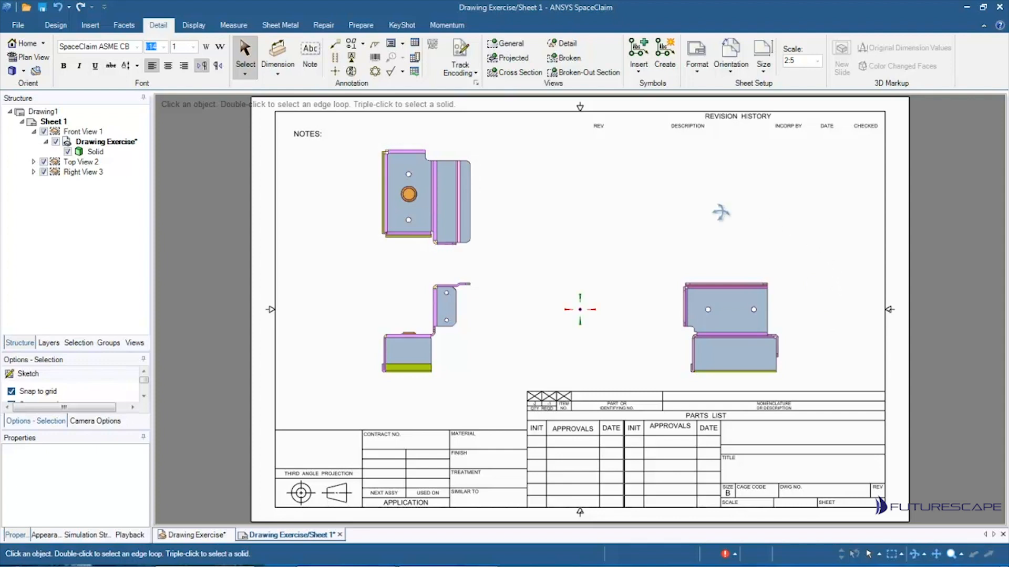
Orbit the drawing sheet to examine its views in 3D, and return to the plan view.
mouse_move(721, 213)
middle_mouse_down()
mouse_move(621, 152)
mouse_move(659, 141)
middle_mouse_up()
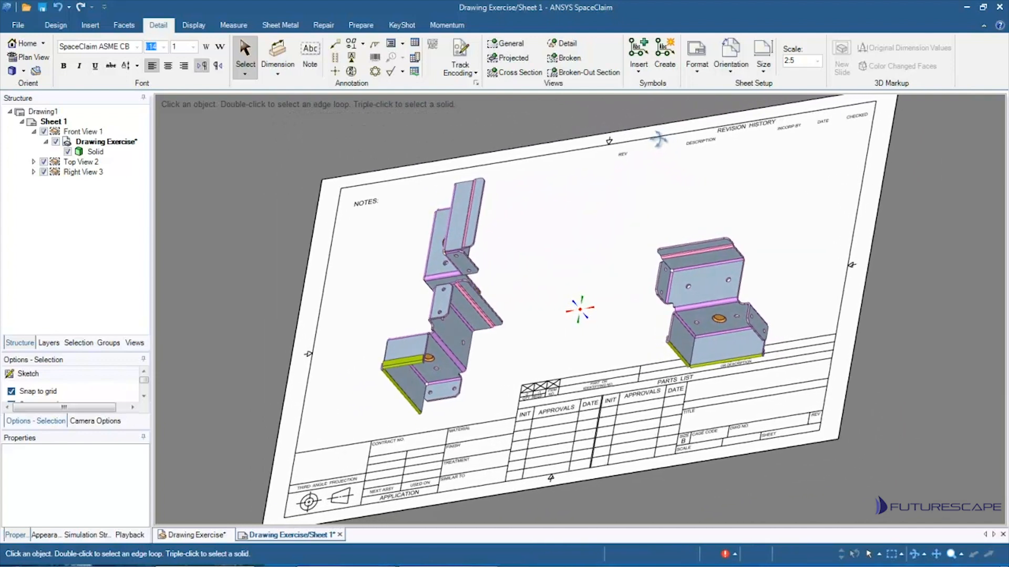
mouse_move(558, 255)
middle_mouse_down()
mouse_move(590, 229)
mouse_move(635, 229)
middle_mouse_up()
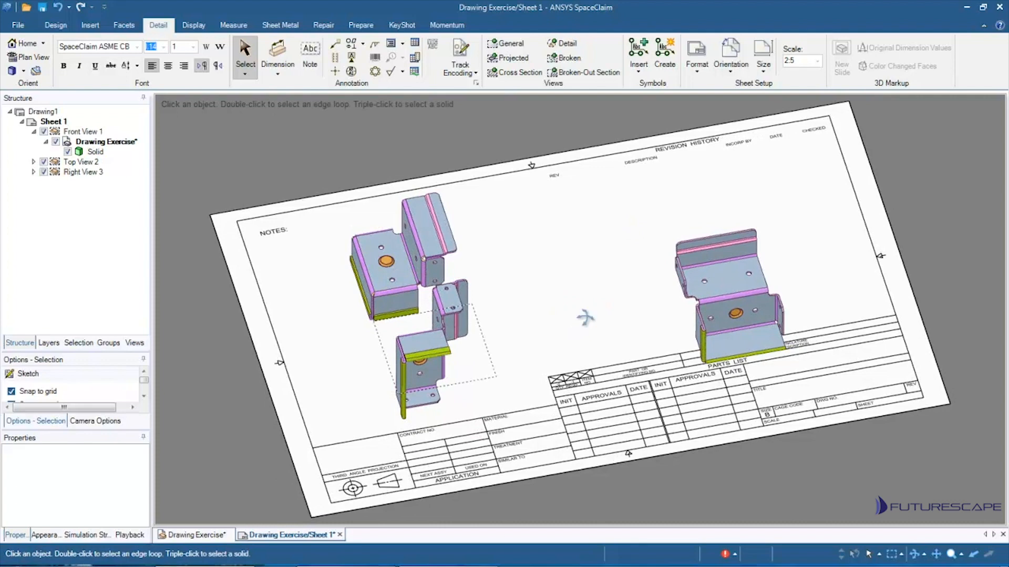
middle_click_drag(583, 316, 633, 307)
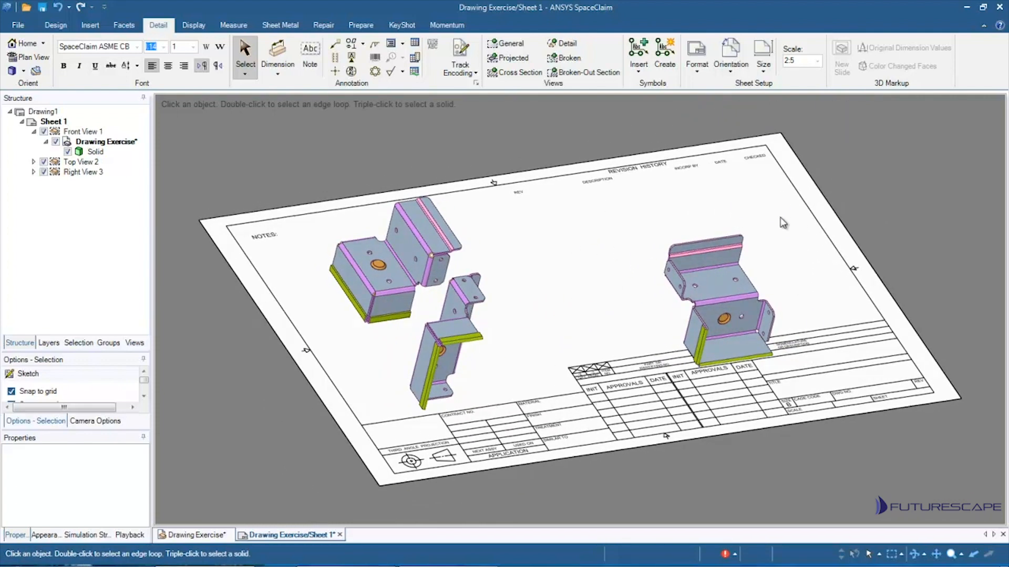
mouse_move(808, 243)
middle_mouse_down()
mouse_move(894, 227)
mouse_move(784, 226)
mouse_move(757, 278)
mouse_move(724, 292)
mouse_move(604, 300)
mouse_move(818, 278)
mouse_move(819, 238)
middle_mouse_up()
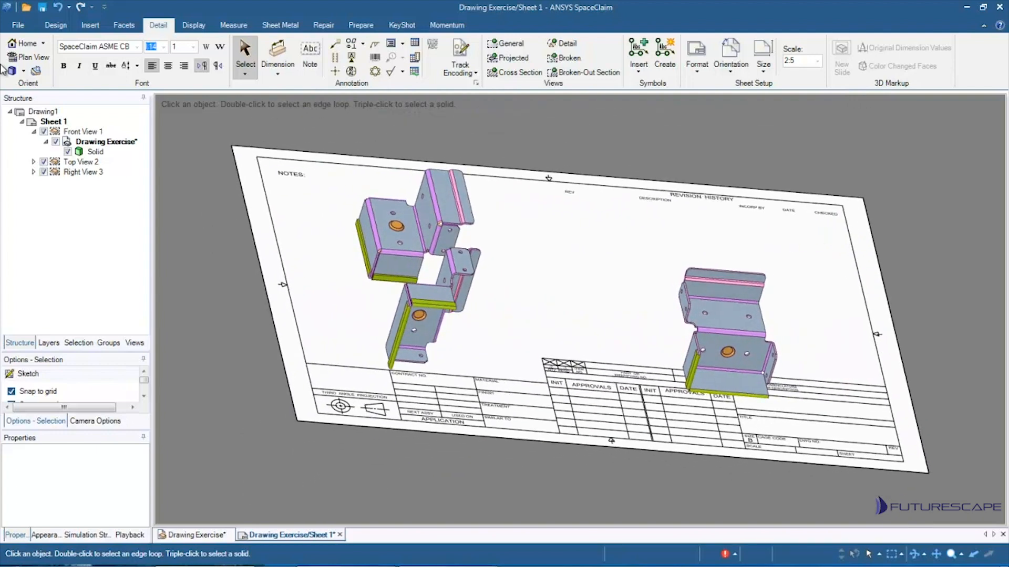
left_click(24, 59)
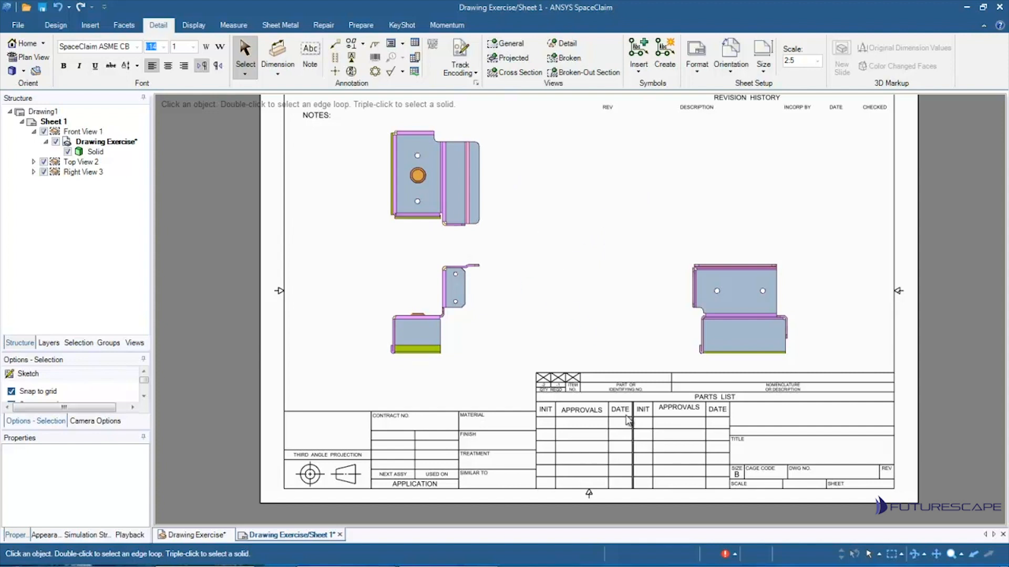
Add the note "Sheet Metal Design" in the TITLE field of the title block.
left_click(313, 59)
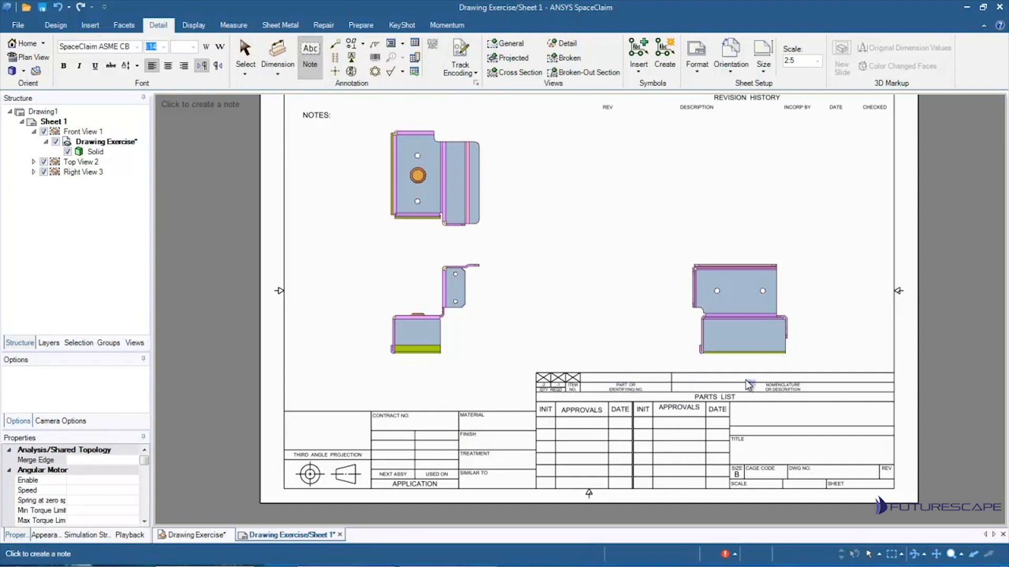
left_click(755, 450)
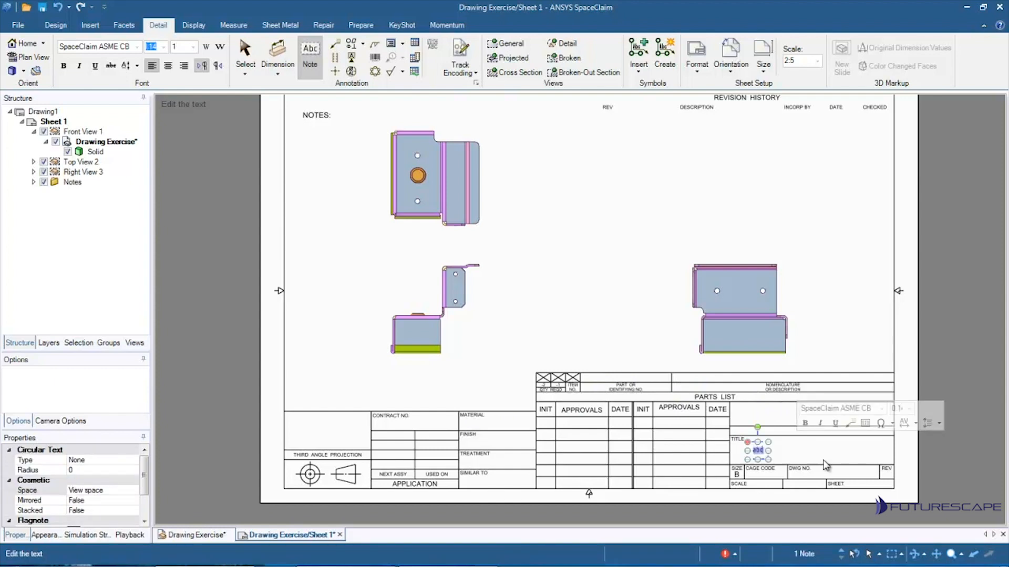
type("Sheet")
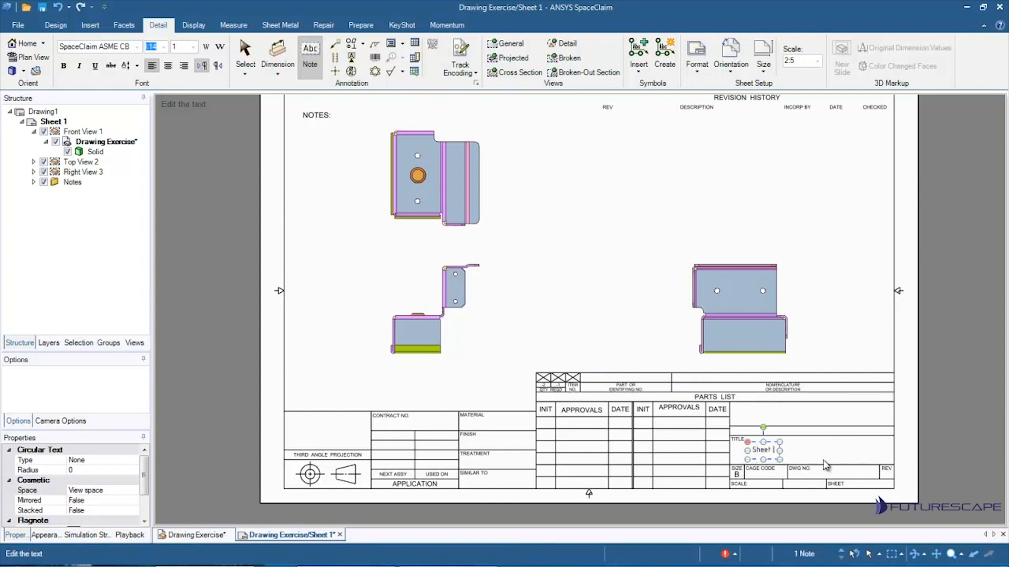
type(" 1Metal De")
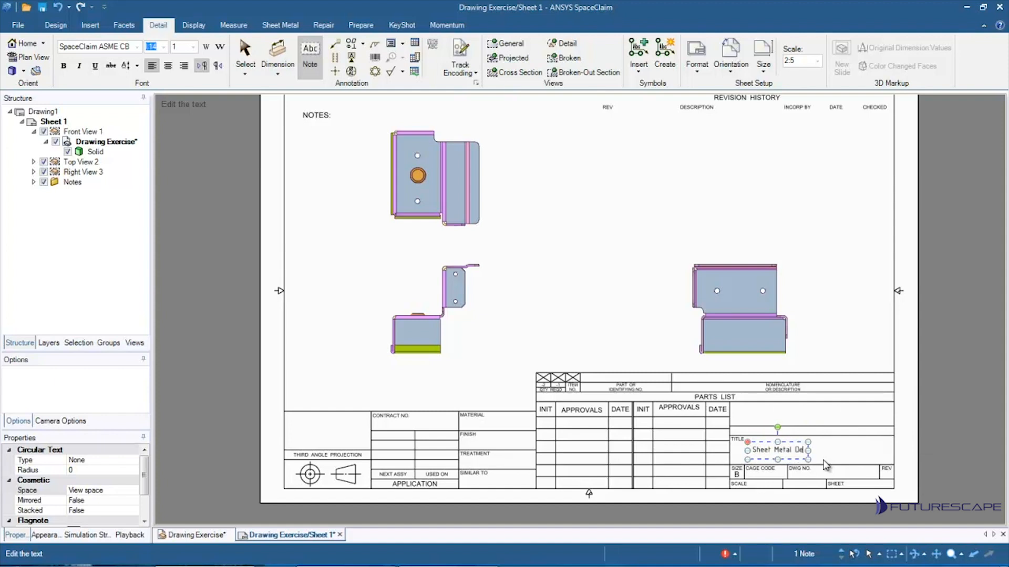
type("sign")
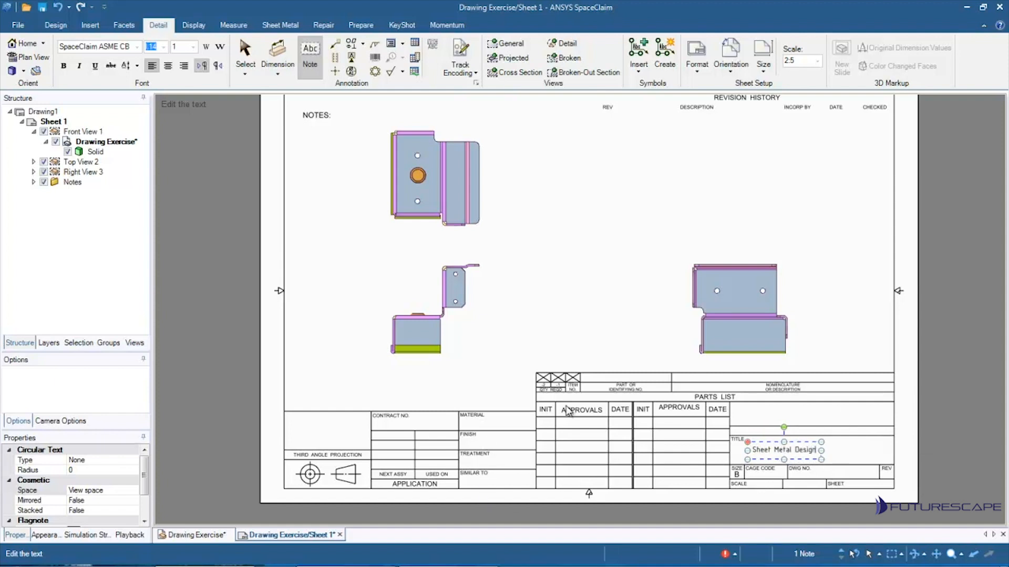
left_click(541, 421)
left_click(592, 421)
left_click(571, 316)
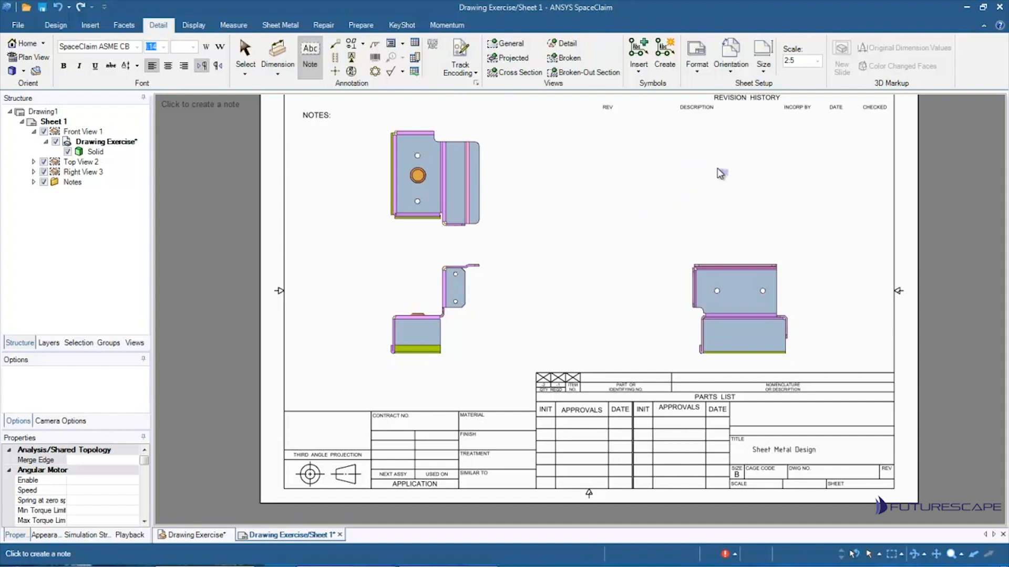
Look through the available sheet formats and the file selection for additional formats.
left_click(695, 68)
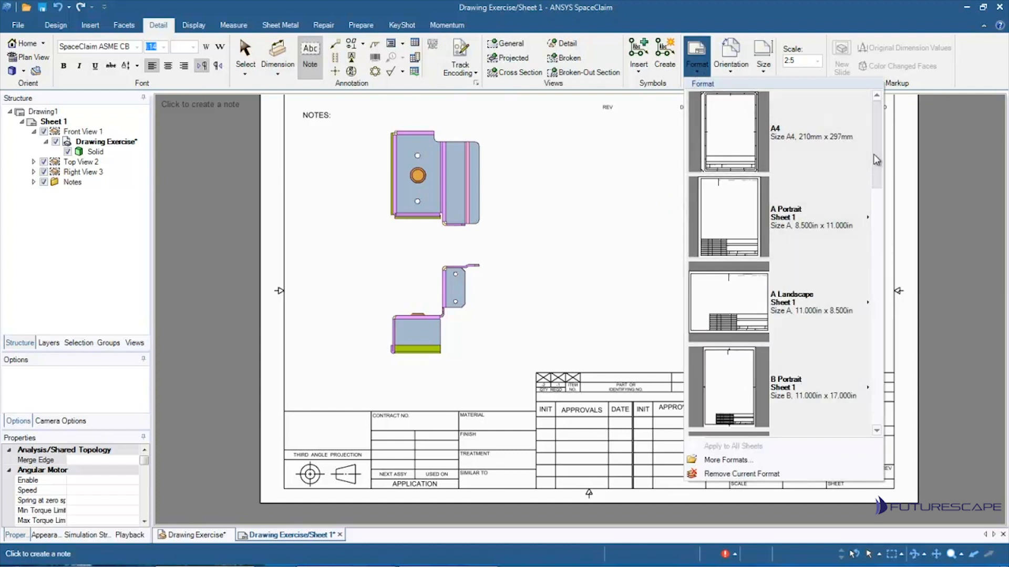
left_click_drag(873, 155, 867, 406)
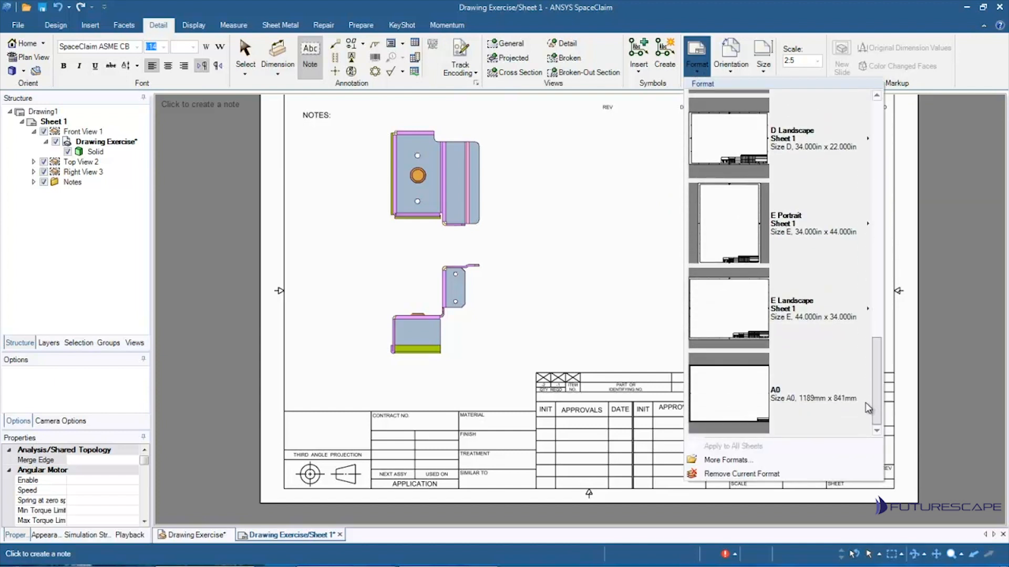
left_click(713, 464)
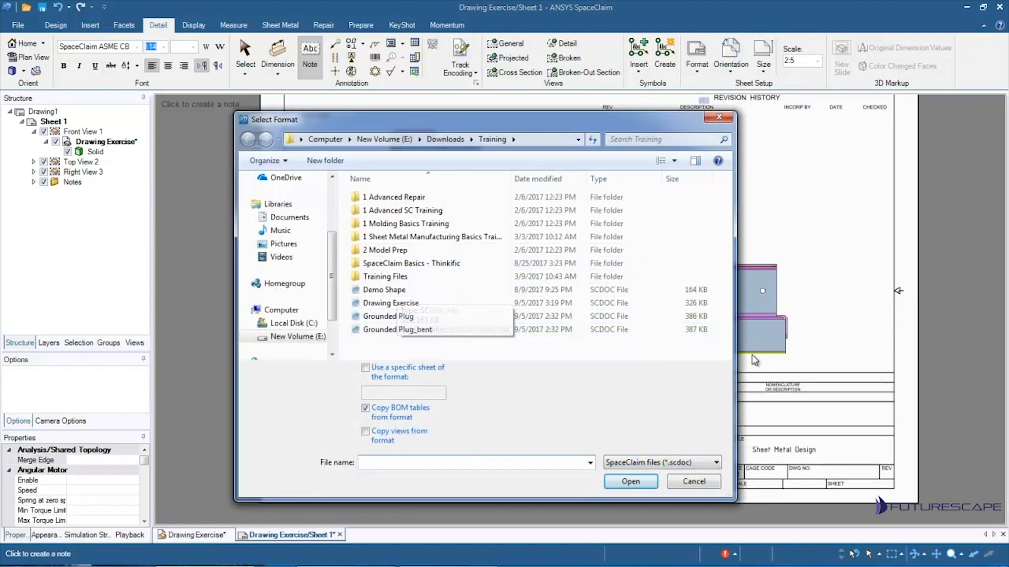
left_click(718, 119)
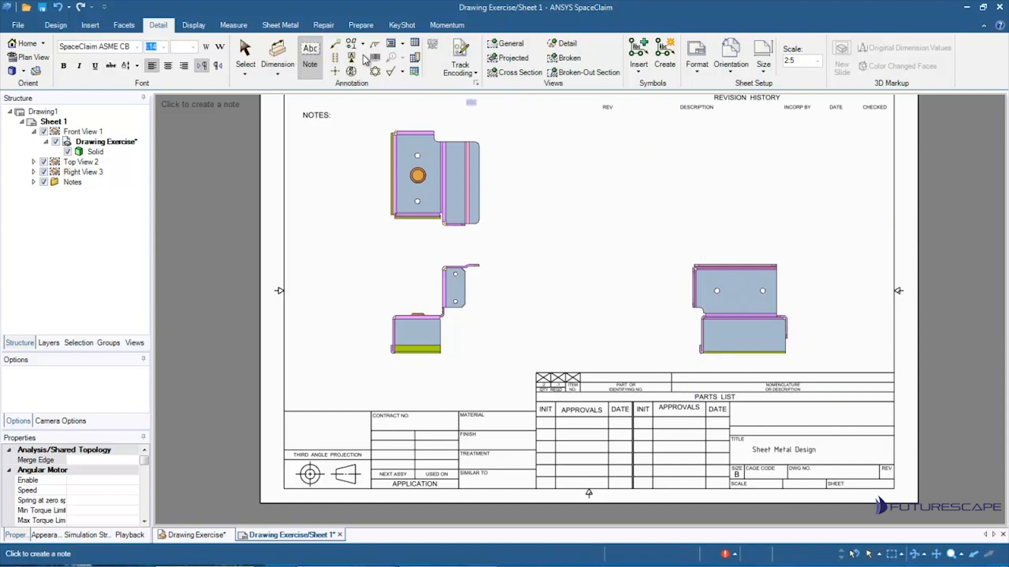
Insert a general isometric view of Drawing Exercise above the right view, below the revision history.
left_click(509, 44)
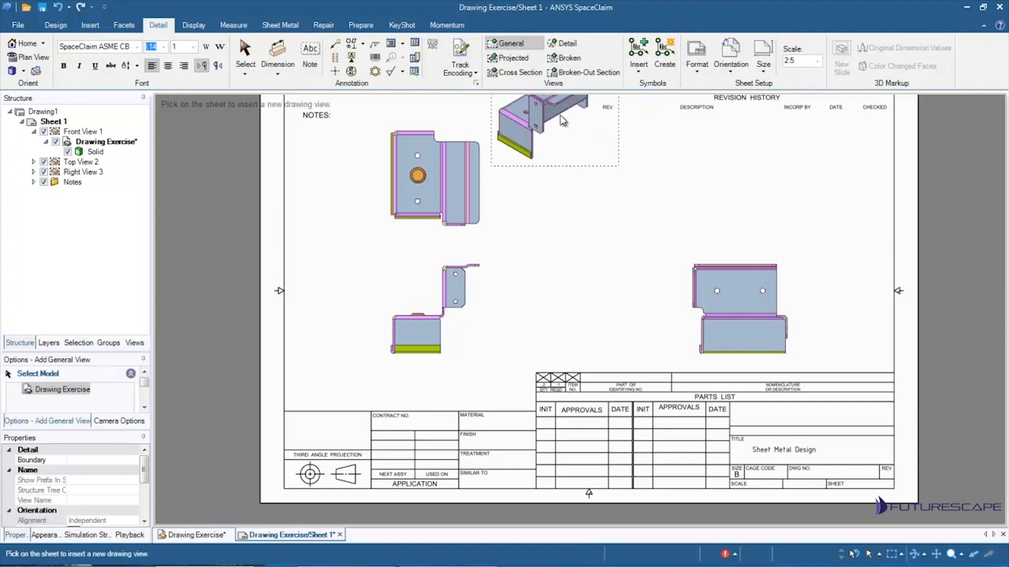
left_click(804, 180)
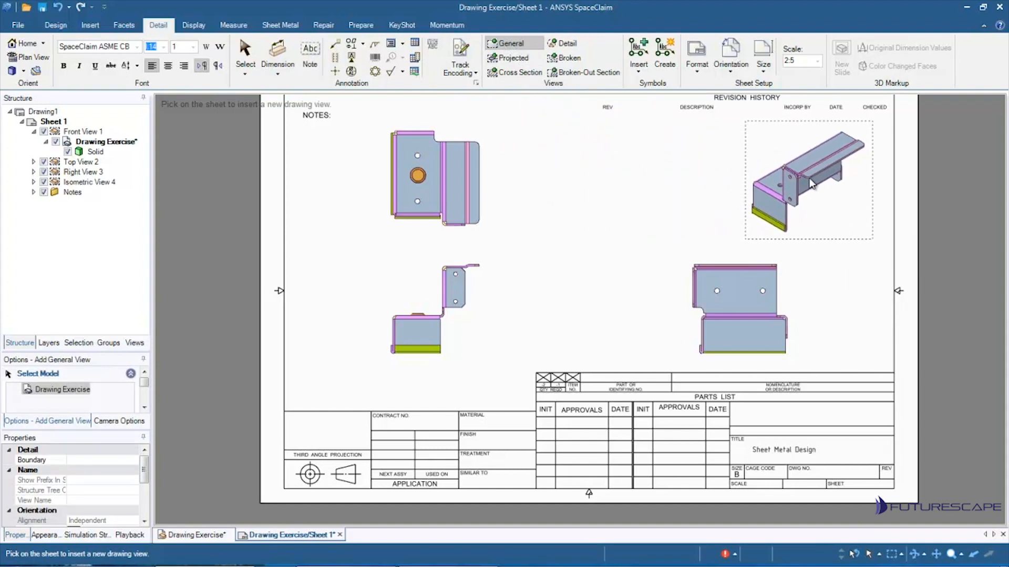
left_click(816, 178)
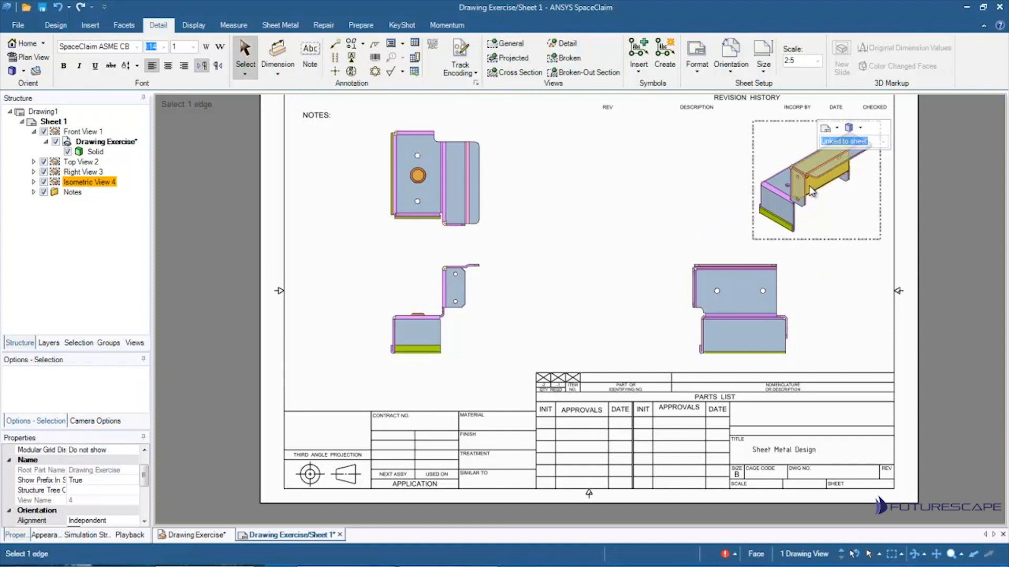
Try the Wireframe, Hidden Line and Hidden Line Removed display styles on the isometric view.
left_click(860, 128)
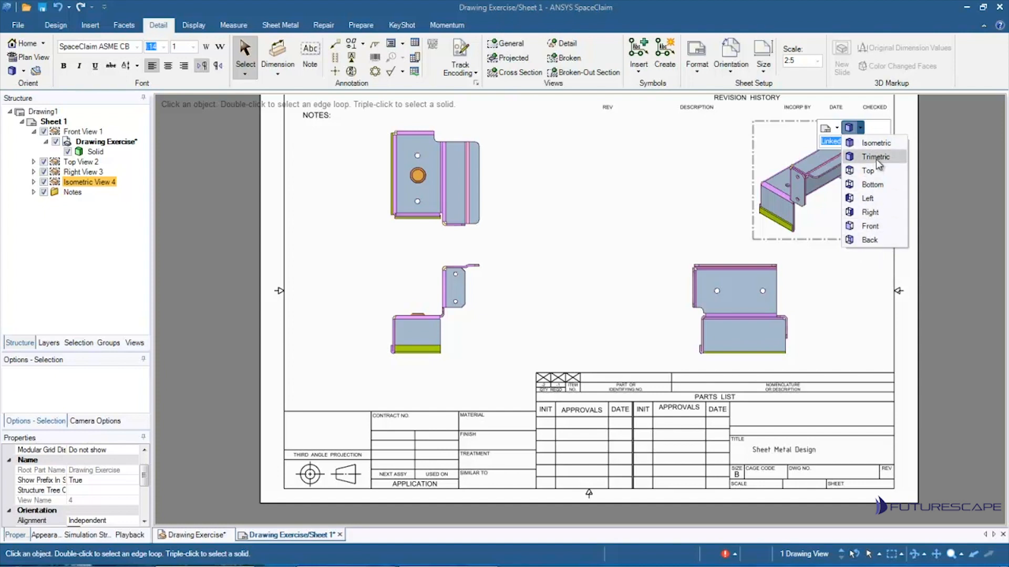
left_click(837, 129)
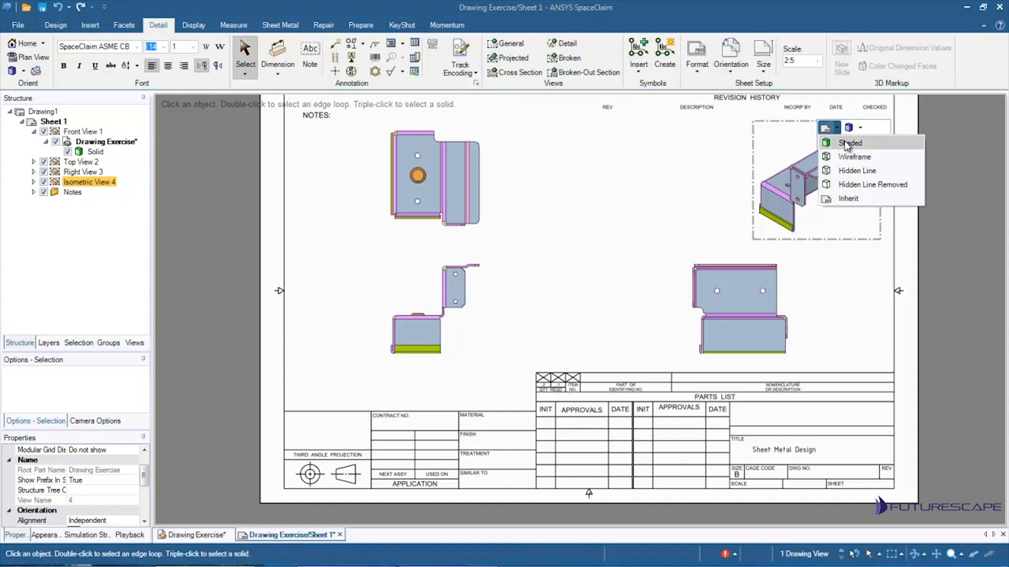
left_click(844, 160)
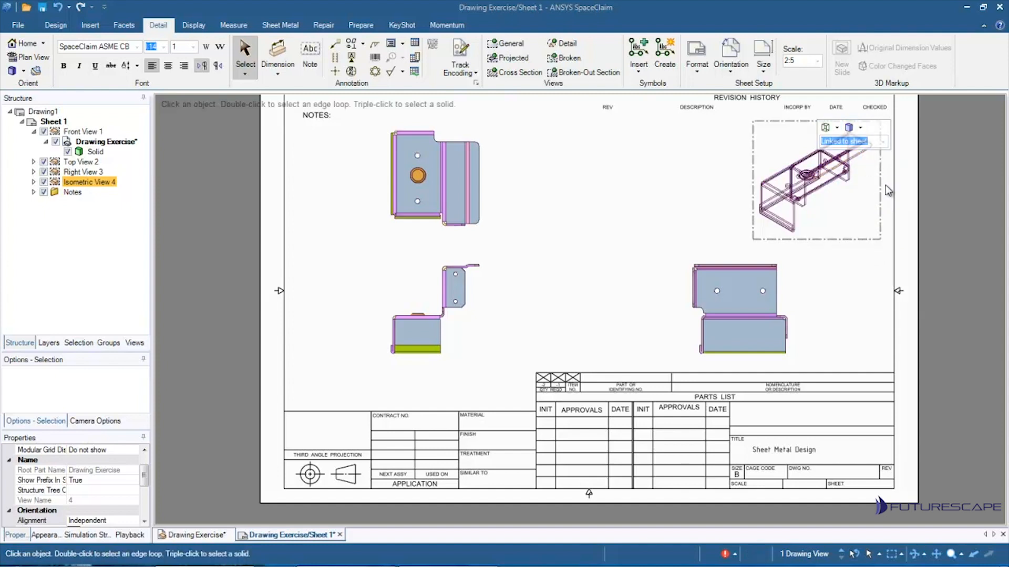
left_click(837, 130)
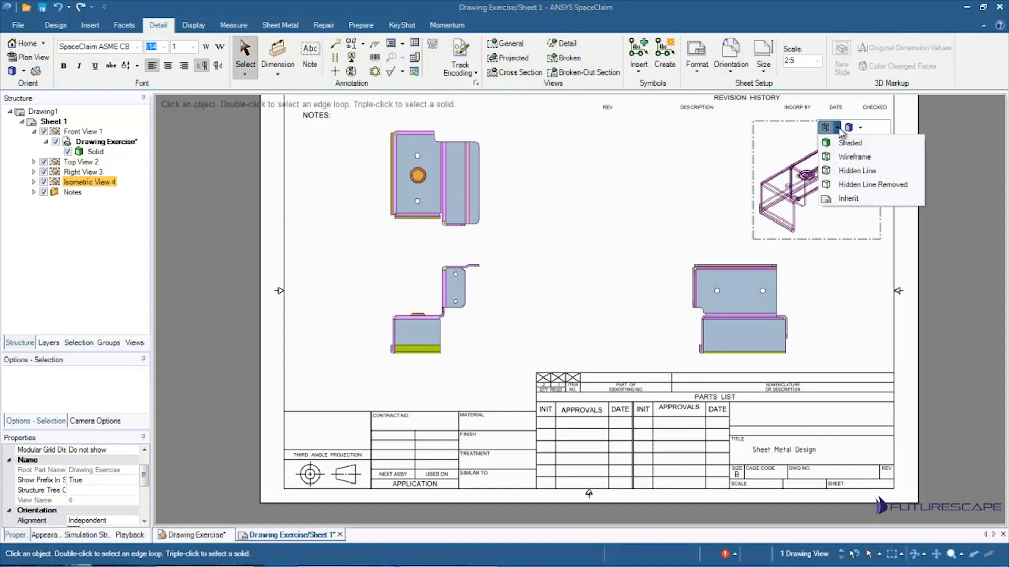
left_click(857, 171)
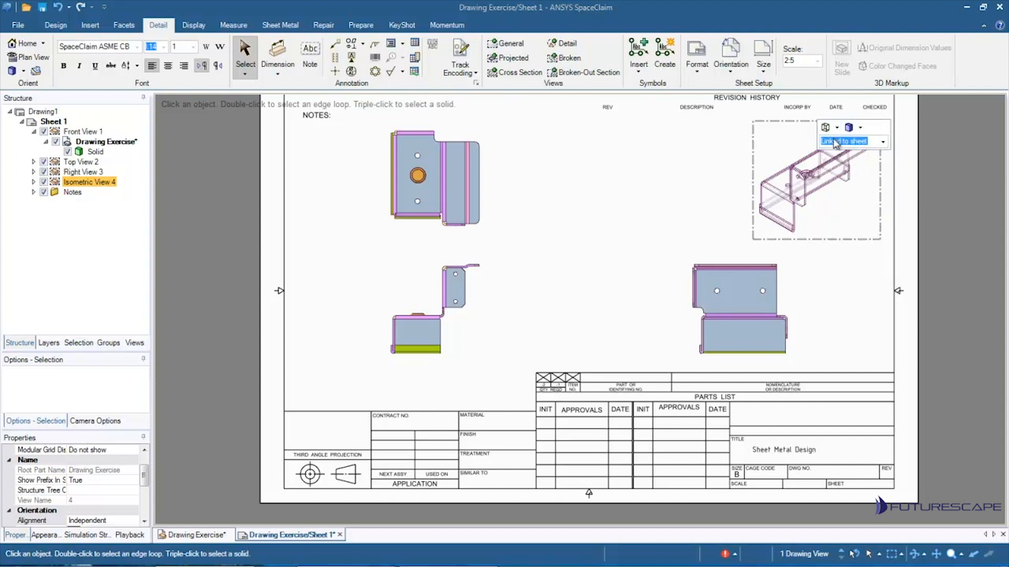
left_click(837, 128)
left_click(852, 184)
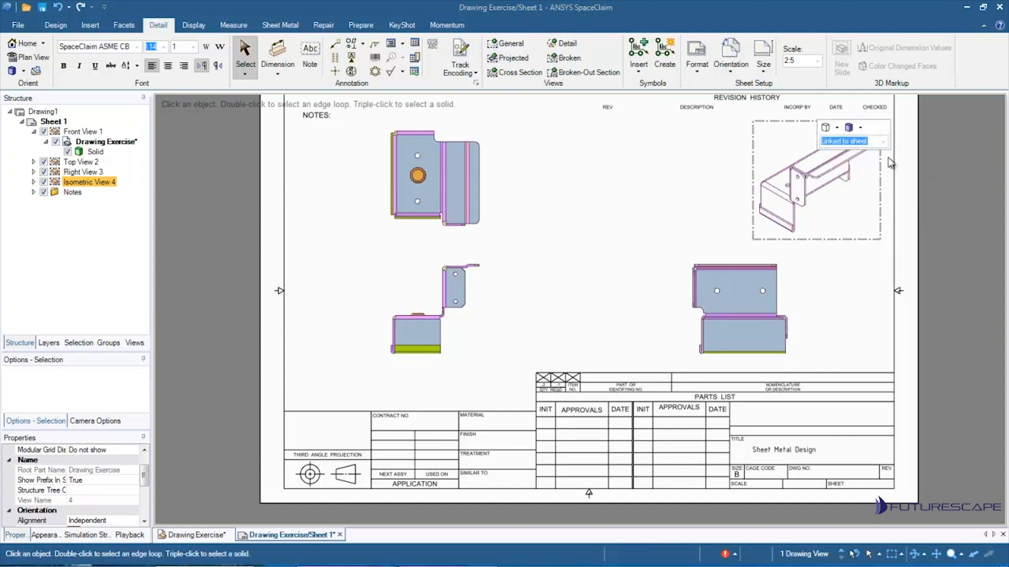
Set the isometric view's display style to Shaded and deselect the view.
left_click(837, 128)
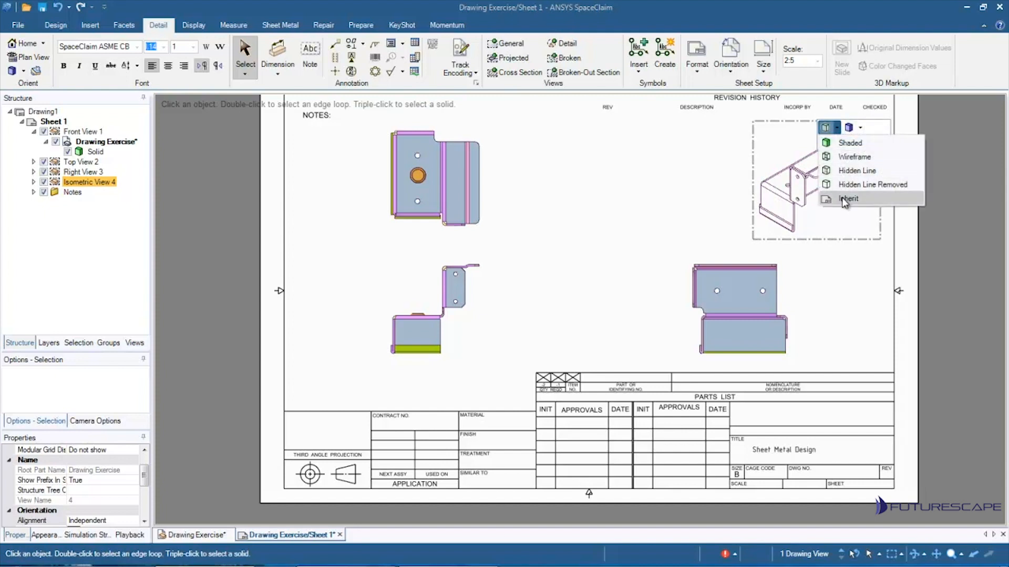
left_click(848, 144)
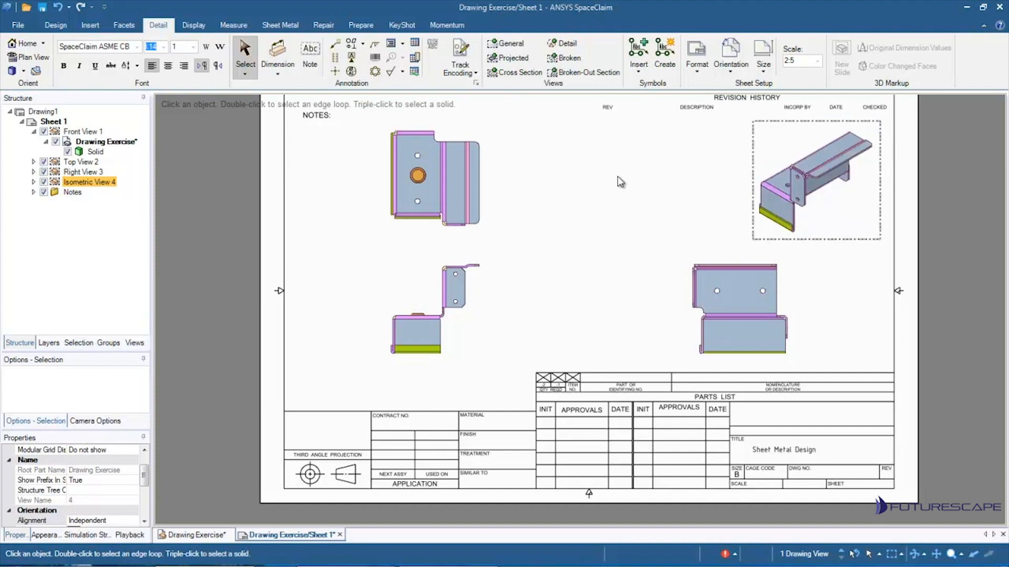
left_click(649, 180)
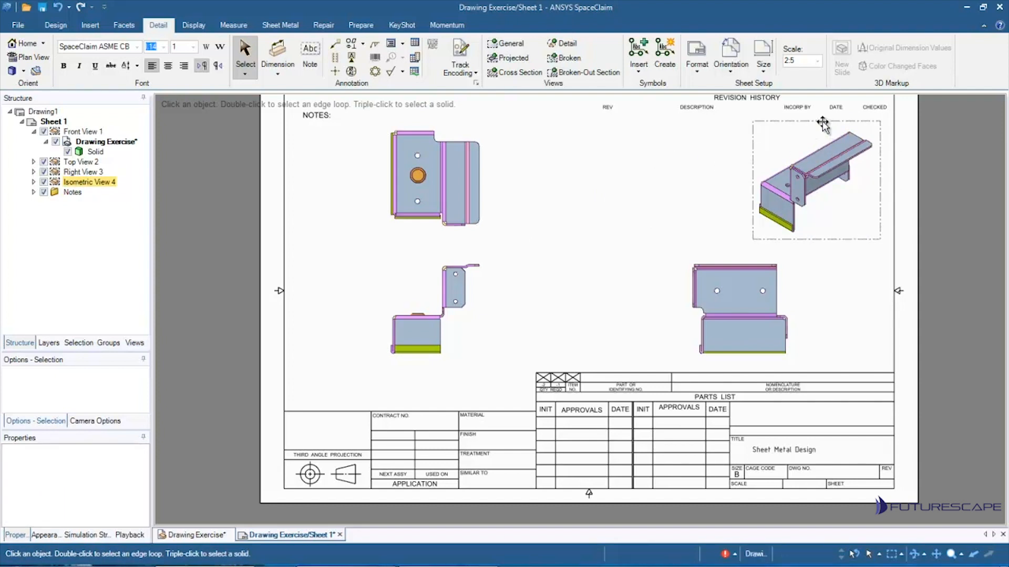
Move the isometric view so that it sits directly above the right view.
left_click_drag(822, 124, 751, 127)
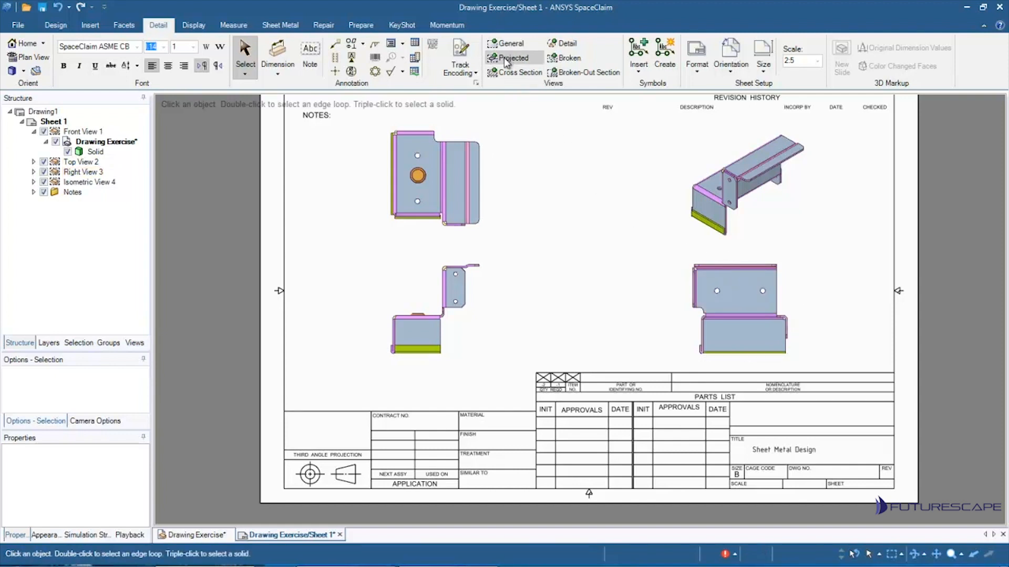
left_click(699, 281)
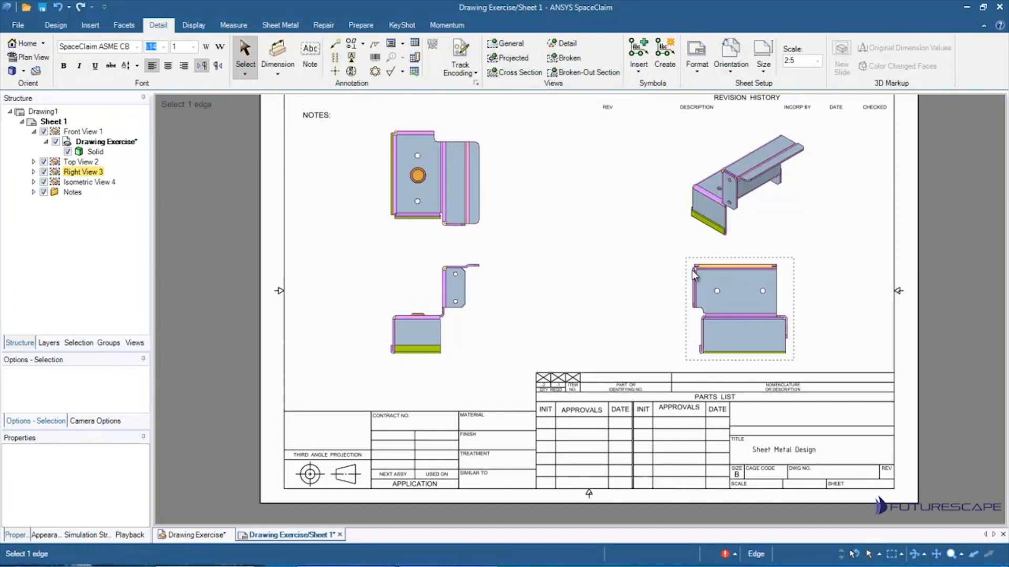
Nudge the right view, and move the top view with its aligned front view closer to the sheet's left border.
left_click(404, 215)
left_click(333, 210)
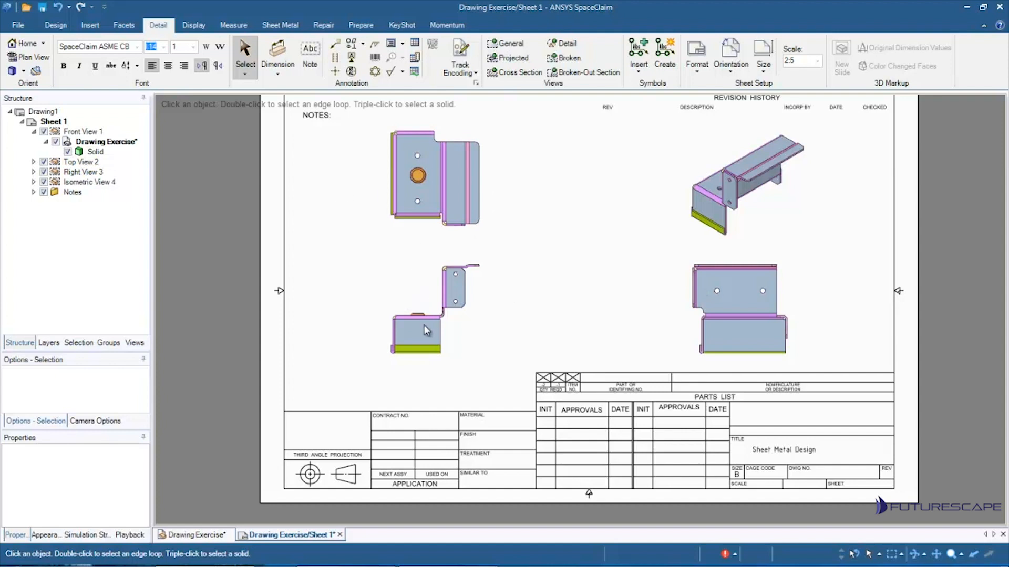
left_click(702, 286)
left_click(760, 259)
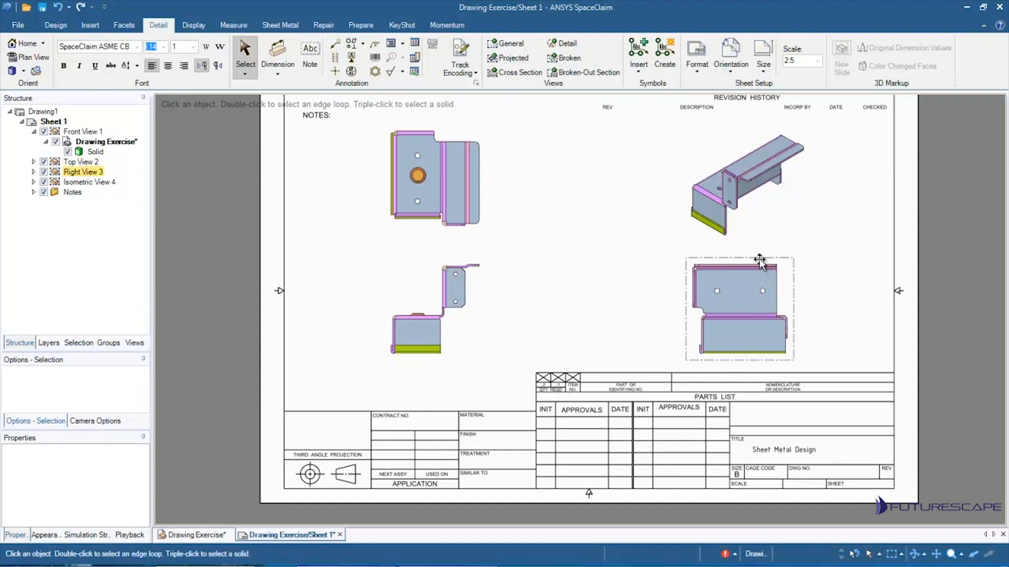
left_click_drag(760, 260, 713, 263)
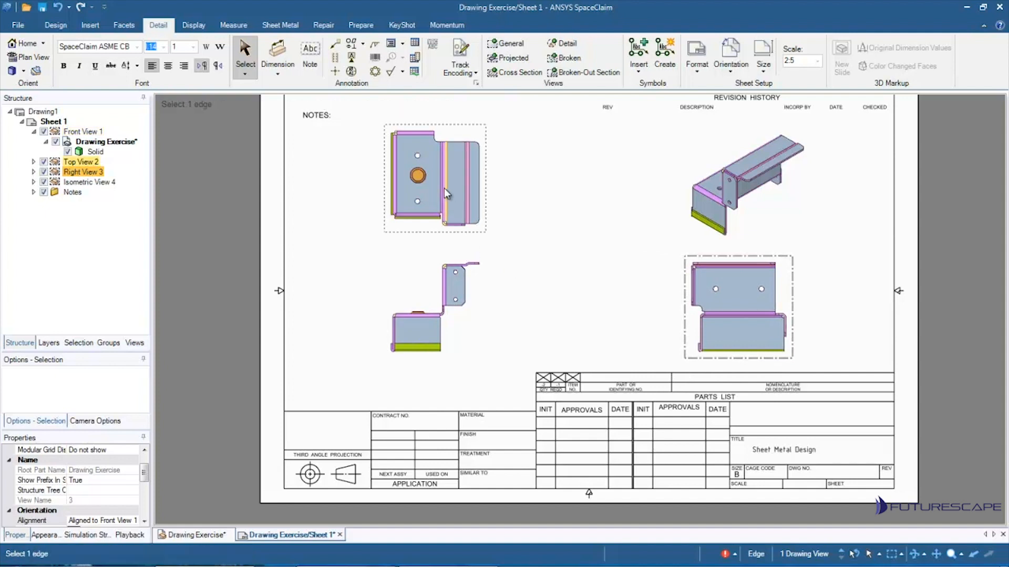
left_click_drag(453, 127, 429, 117)
Try the right view close to the front view, and reposition it and the isometric view nearer the sheet's right border.
left_click(750, 263)
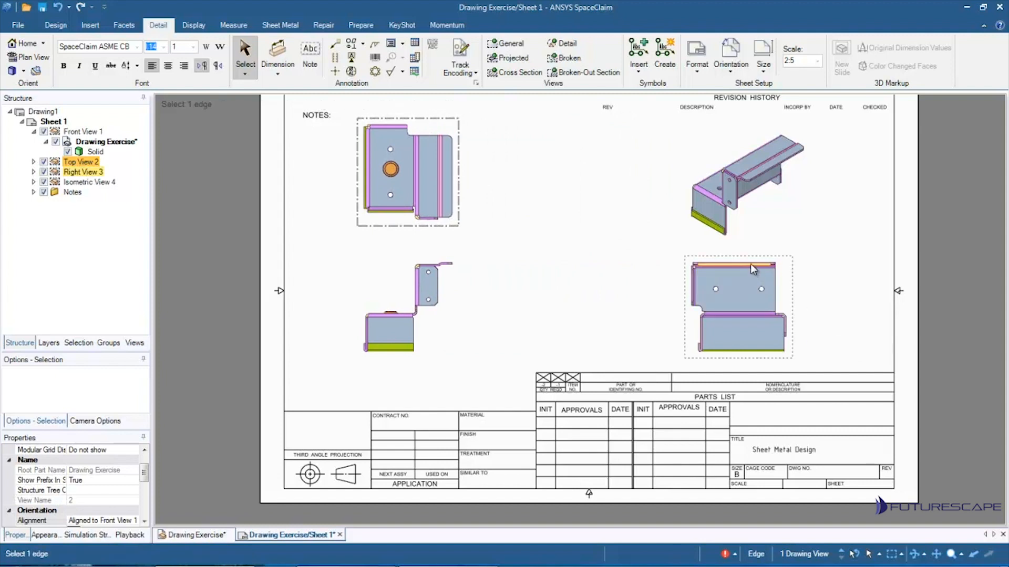
left_click_drag(746, 255, 562, 256)
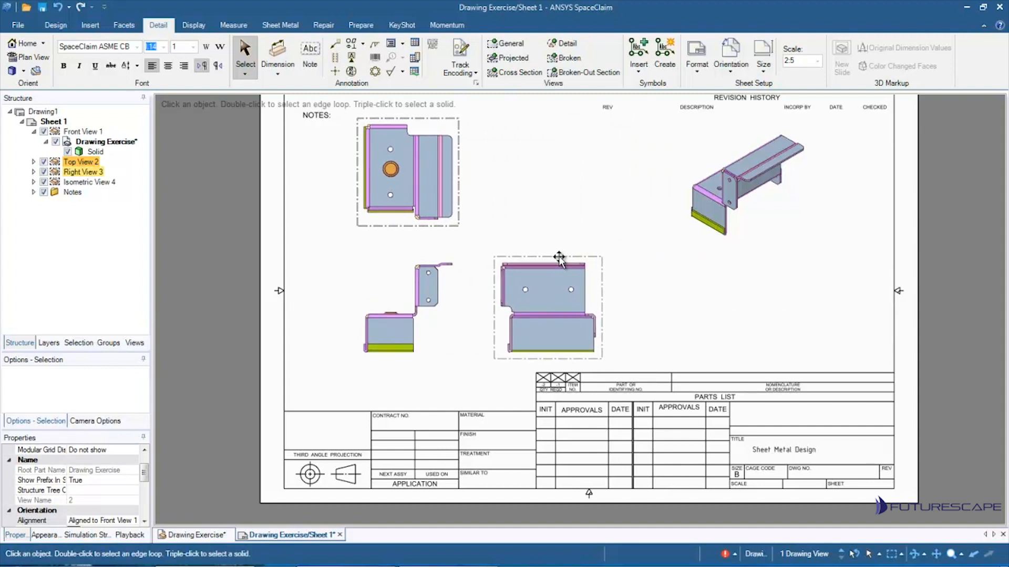
left_click(745, 178)
left_click(743, 175)
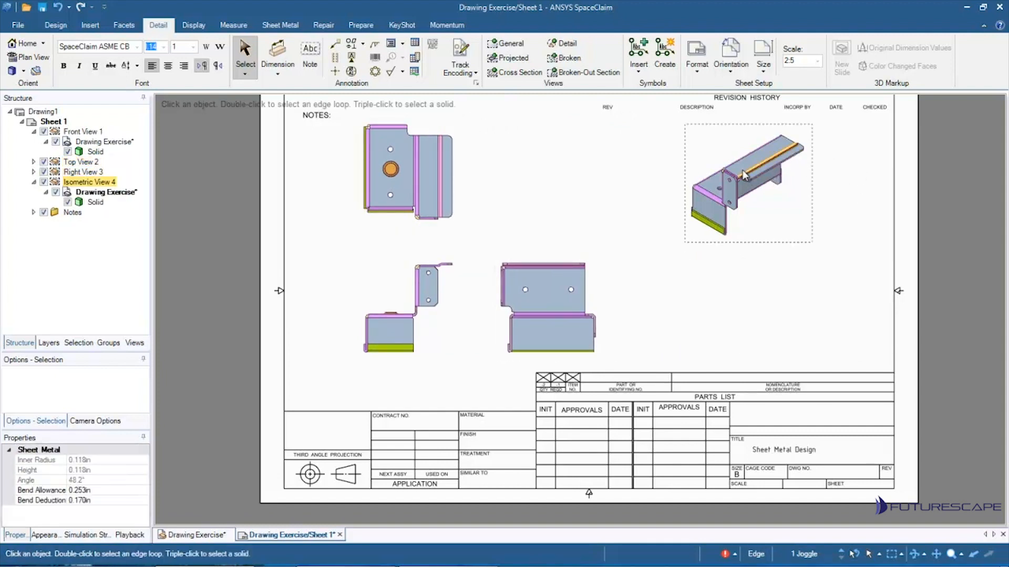
left_click(712, 125)
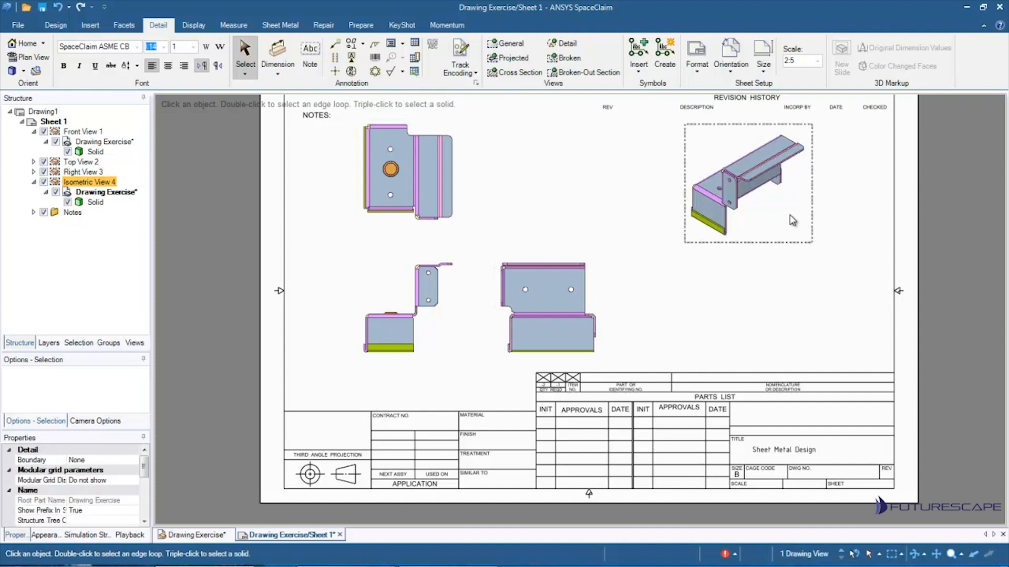
key("ctrl+z")
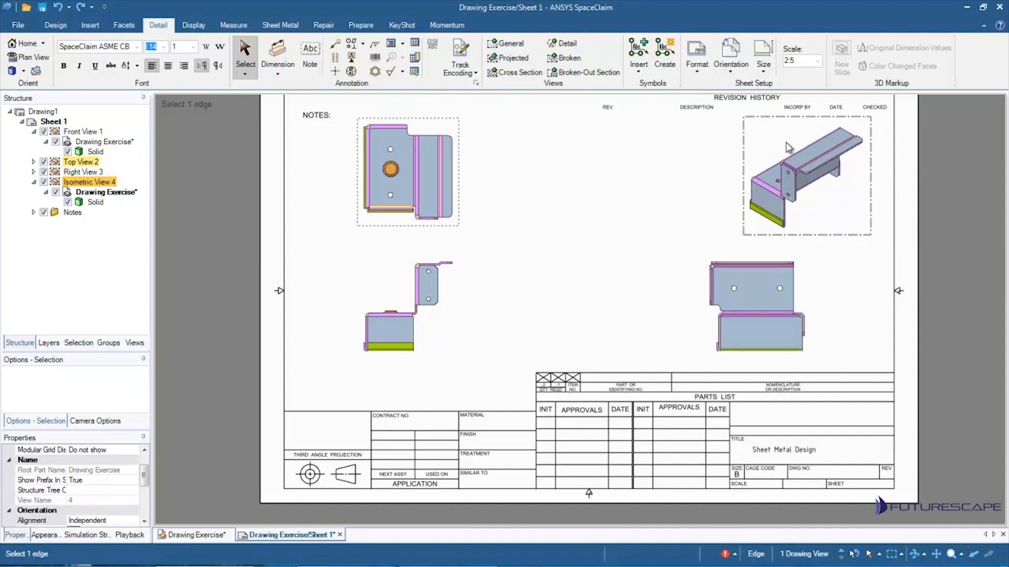
Try a sheet scale of 1:5 for all views and return the sheet to 2:5.
left_click(758, 119)
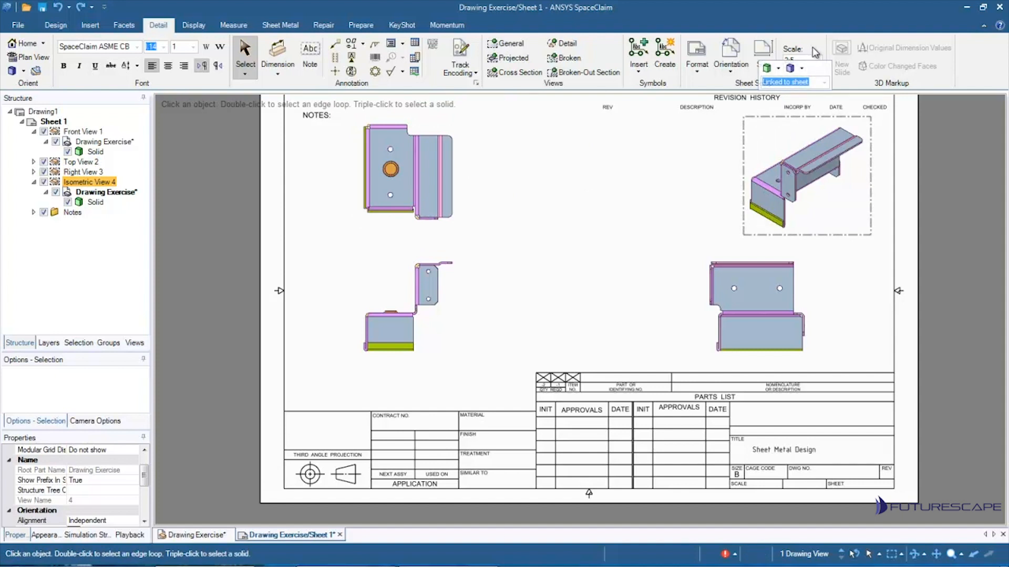
left_click(736, 156)
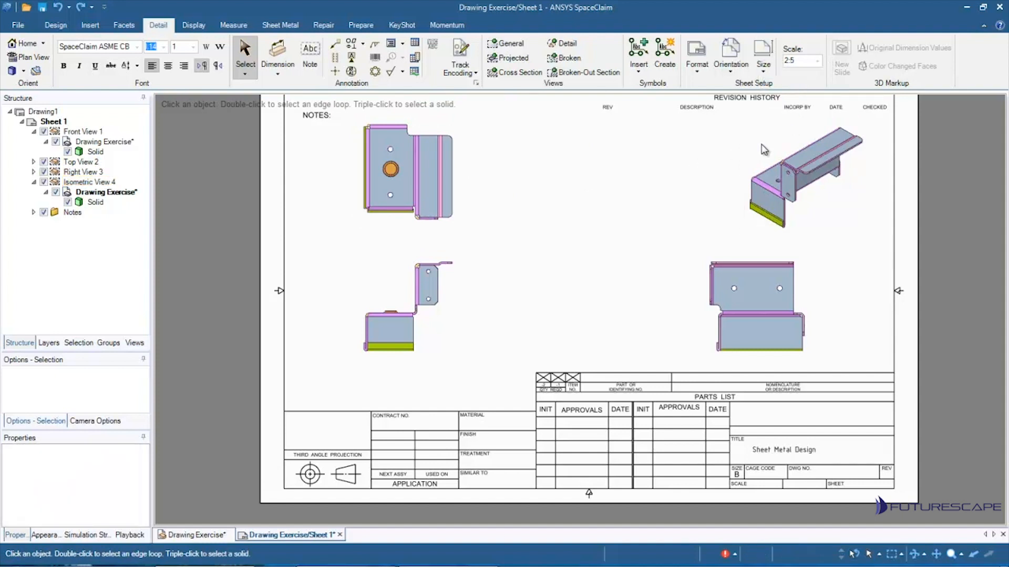
left_click(775, 176)
left_click(817, 62)
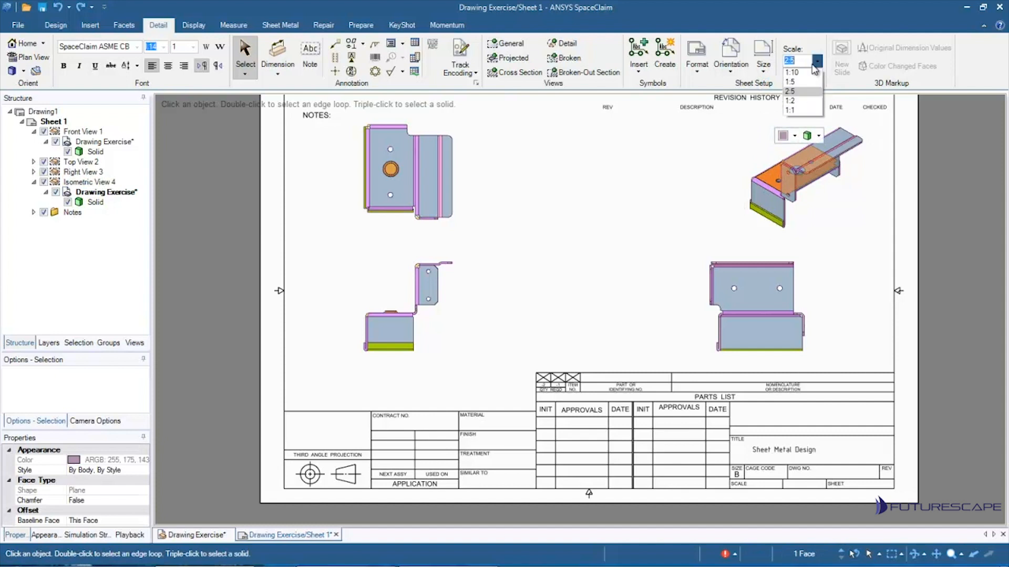
left_click(793, 81)
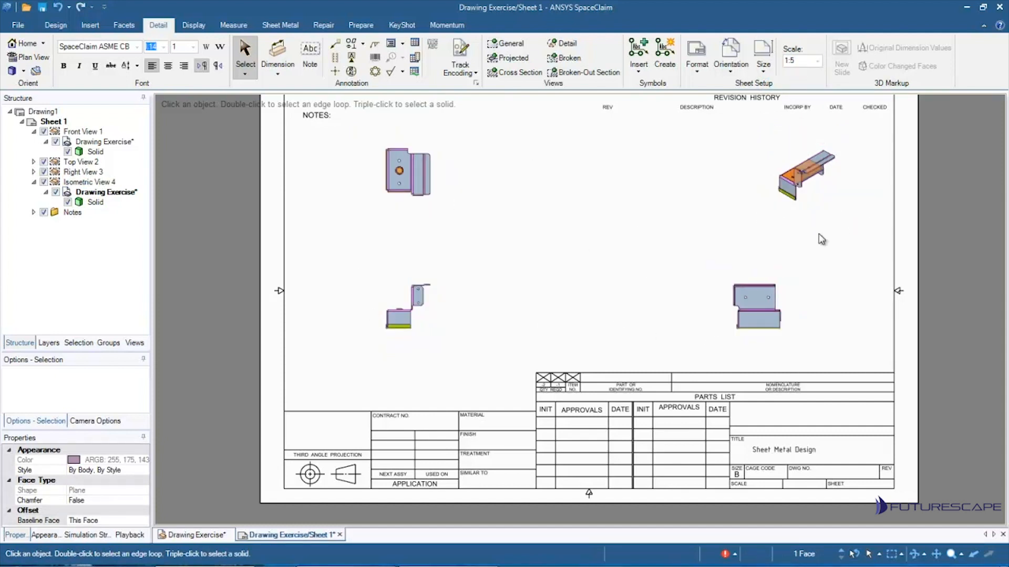
left_click(729, 218)
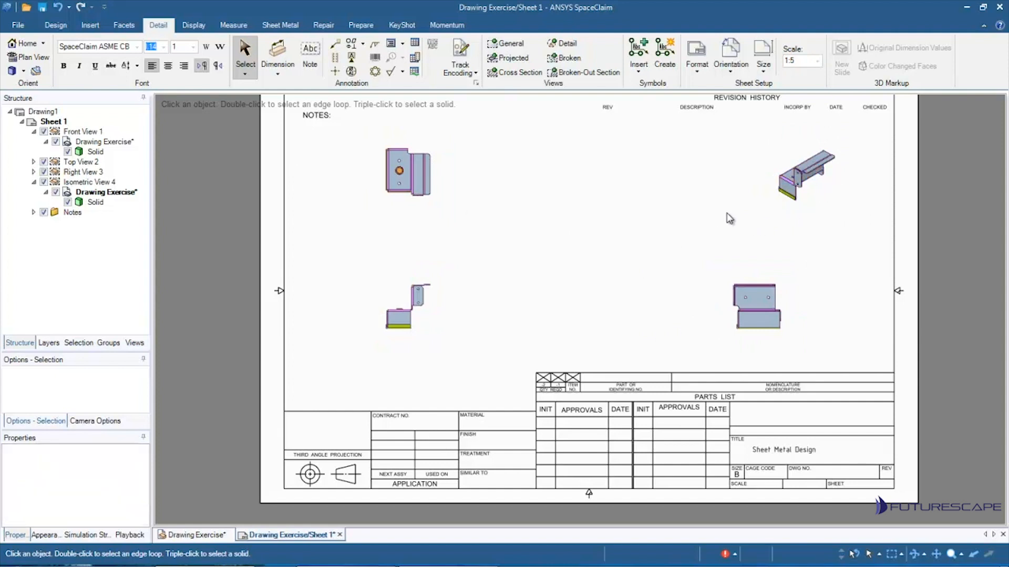
left_click(817, 61)
left_click(790, 102)
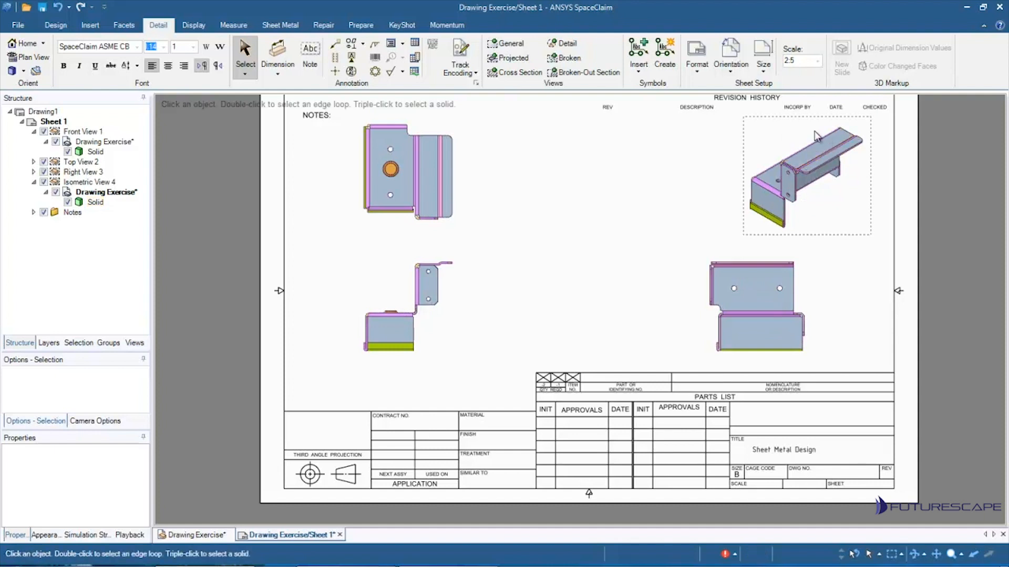
Give the isometric view an independent scale of 1:5 and place it in the sheet's upper-right corner, below the revision history.
left_click(785, 118)
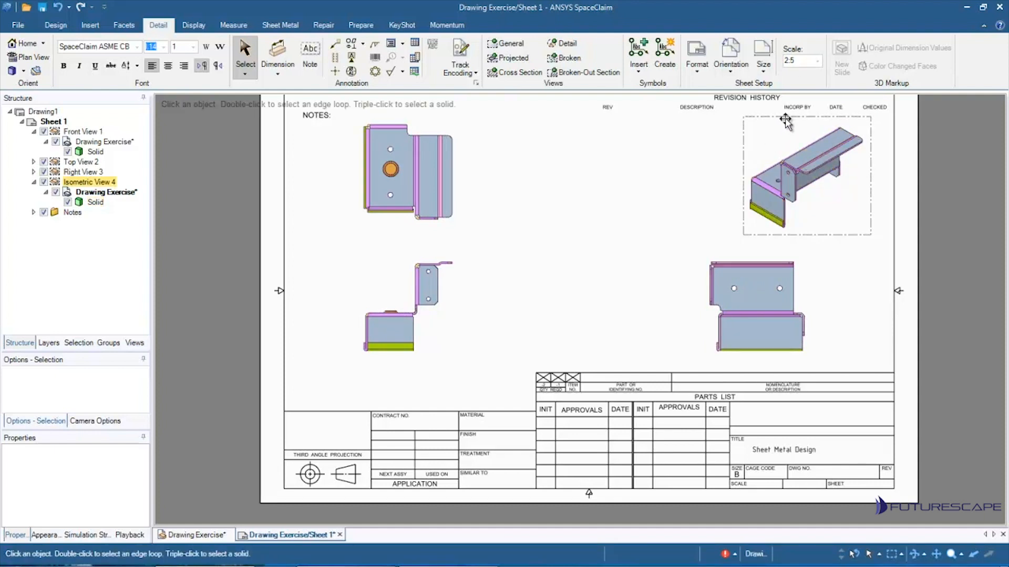
left_click_drag(786, 118, 671, 126)
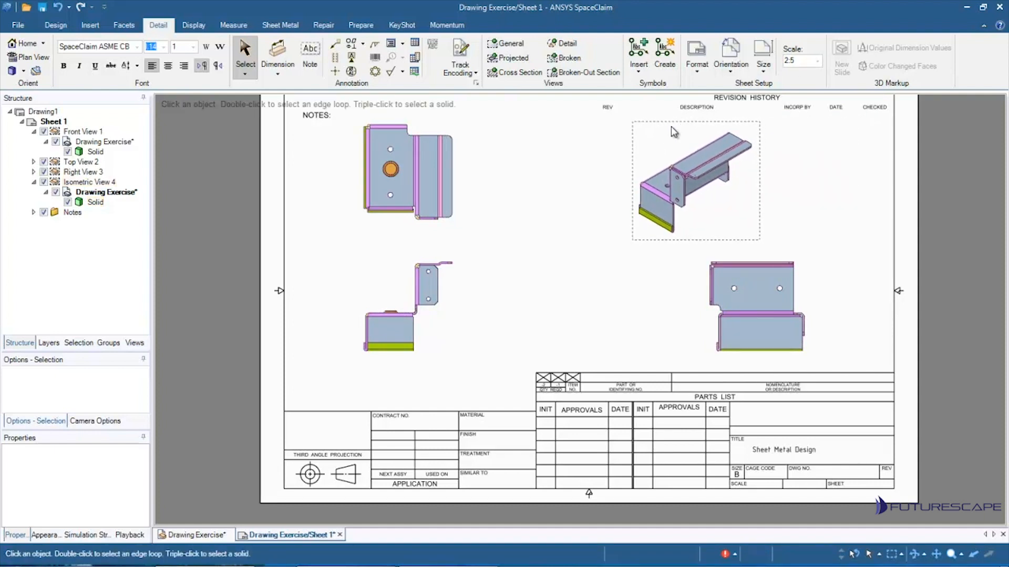
right_click(670, 126)
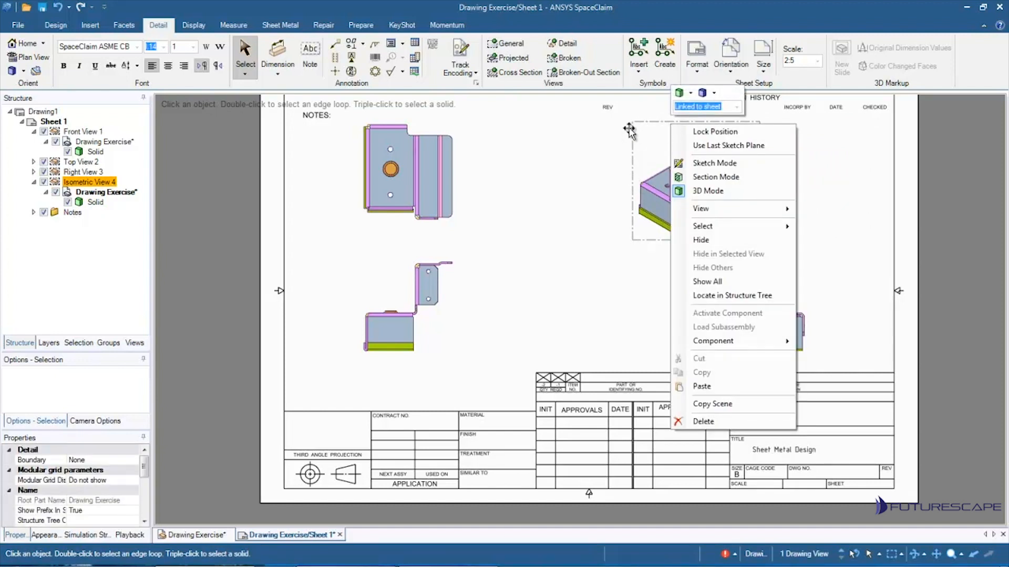
left_click(736, 107)
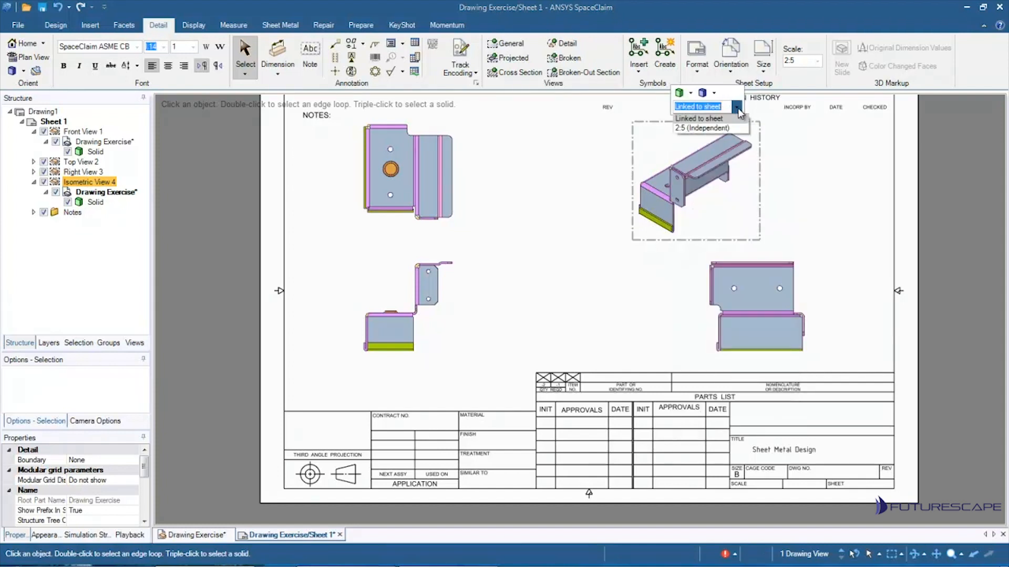
left_click(689, 127)
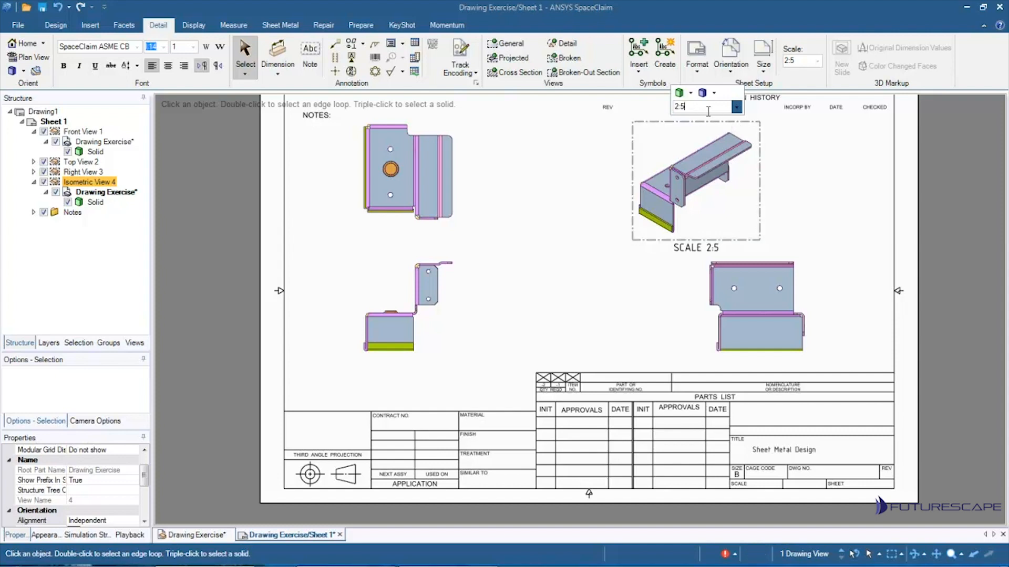
type(":5")
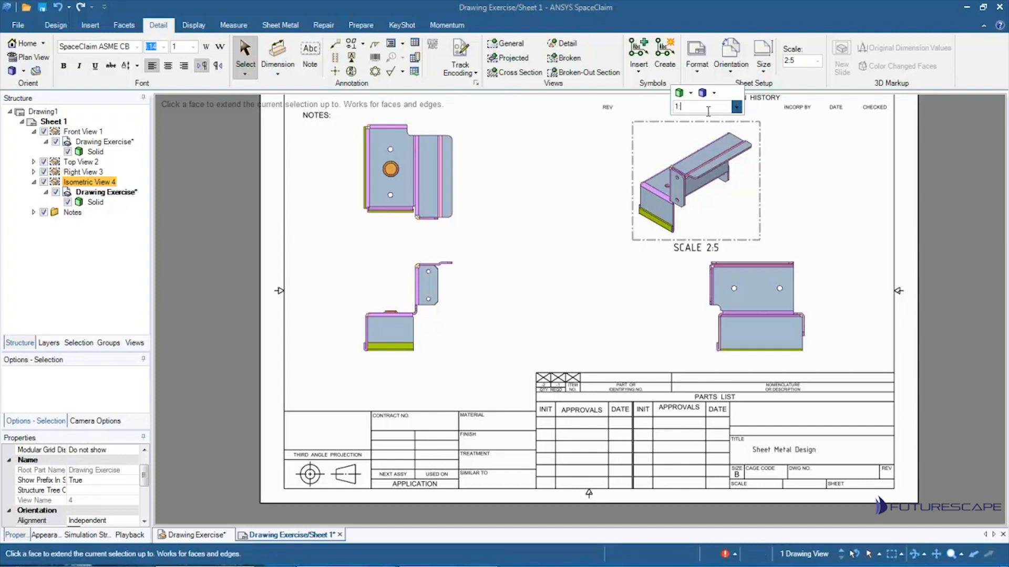
key("Return")
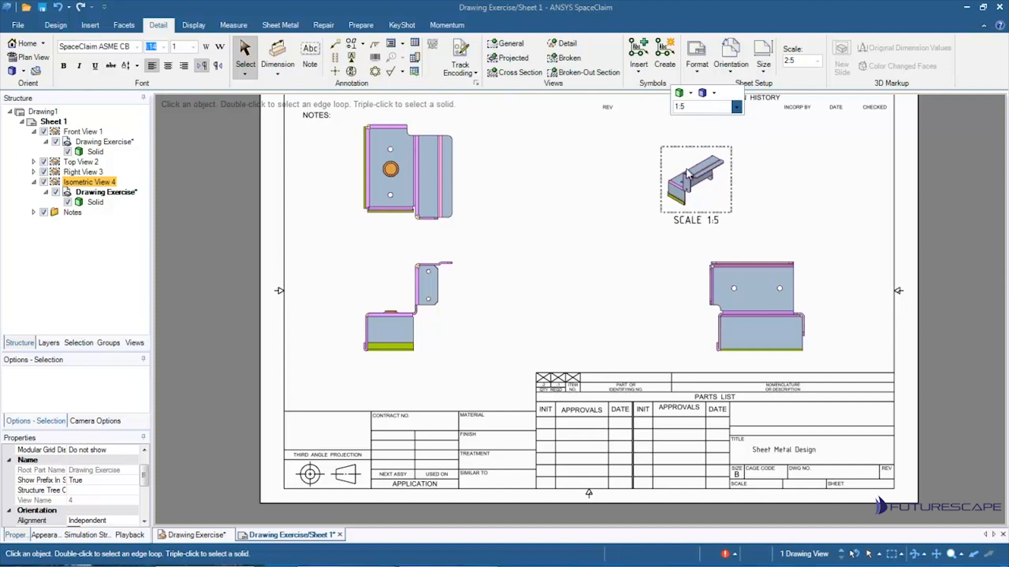
left_click(631, 165)
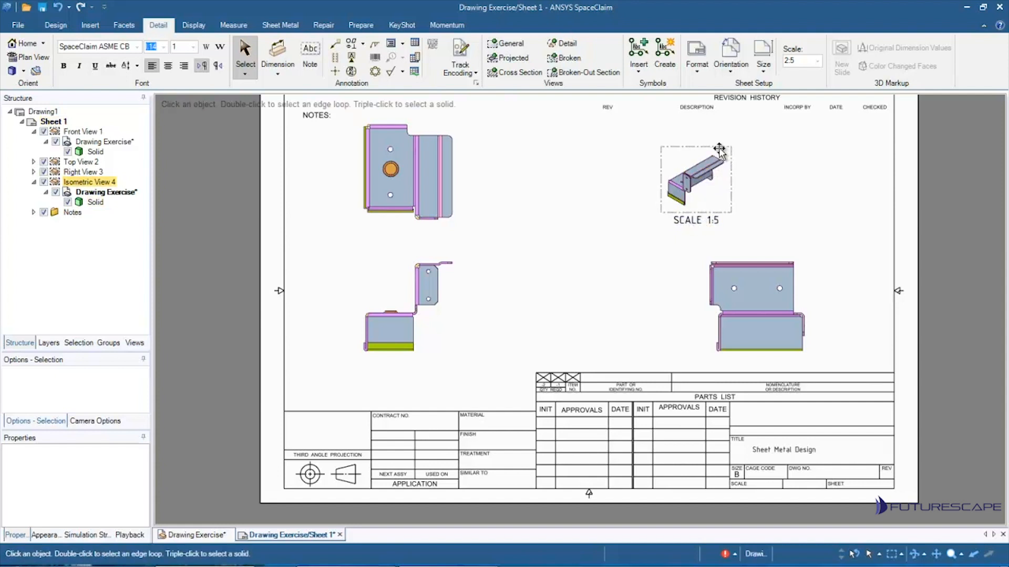
left_click_drag(720, 151, 837, 126)
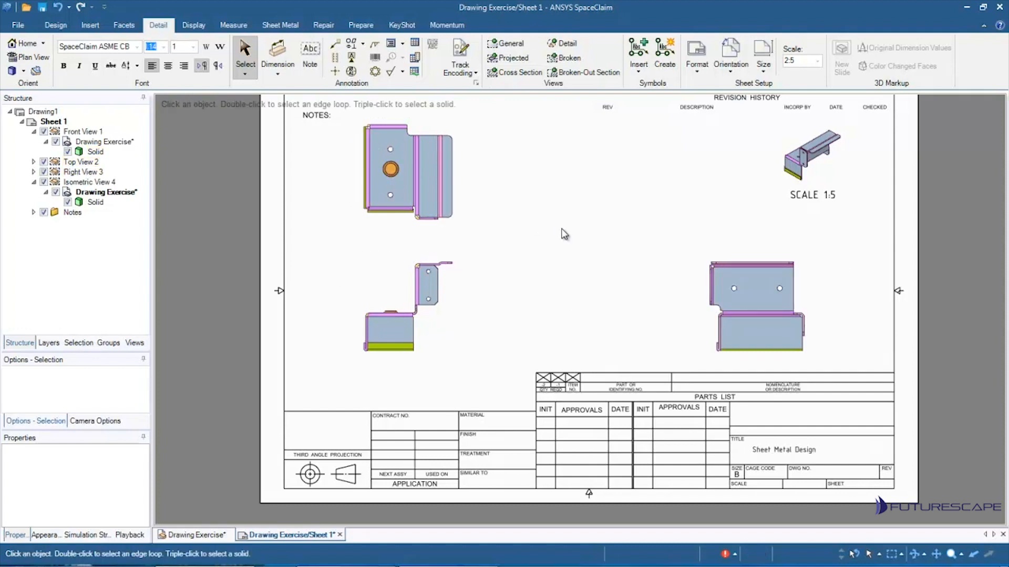
Insert another general view, set its orientation to Top, and place it beside the existing top view.
left_click(502, 45)
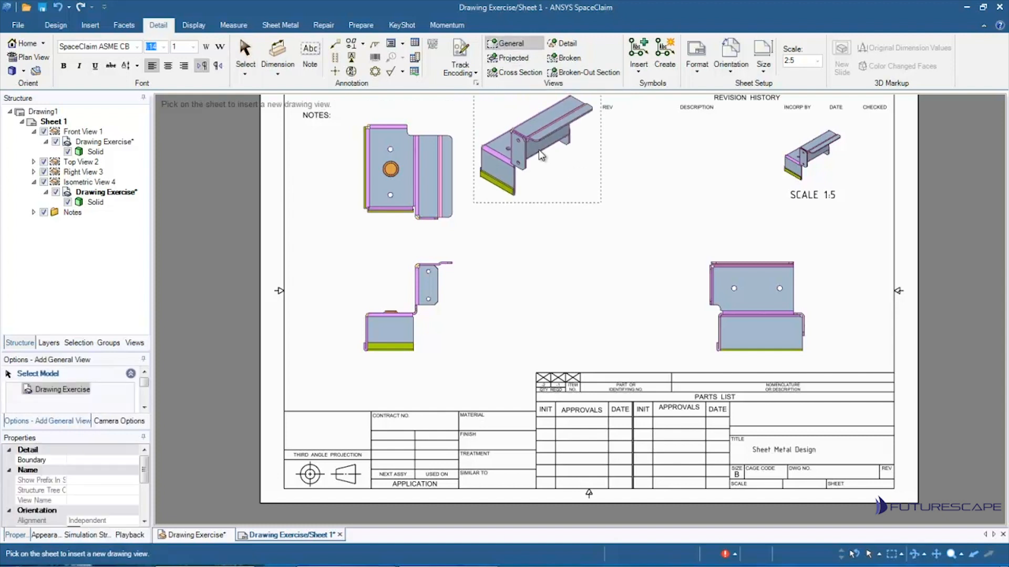
left_click(562, 170)
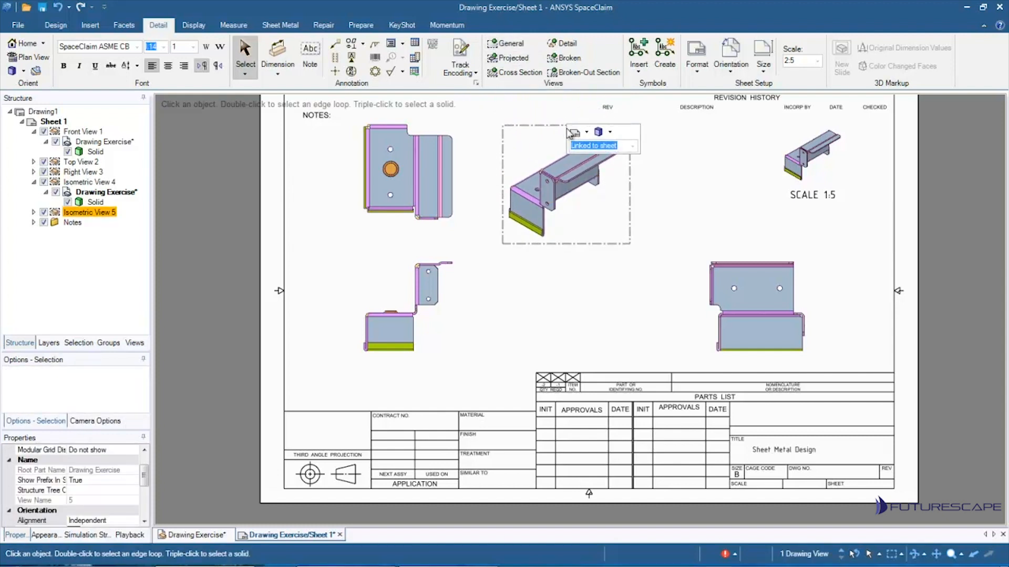
left_click(610, 133)
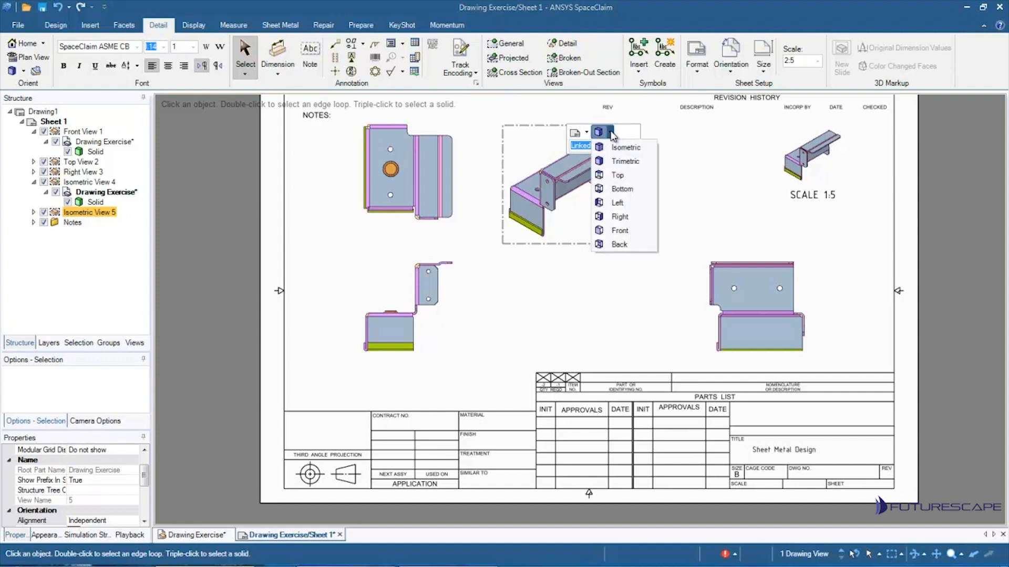
left_click(617, 177)
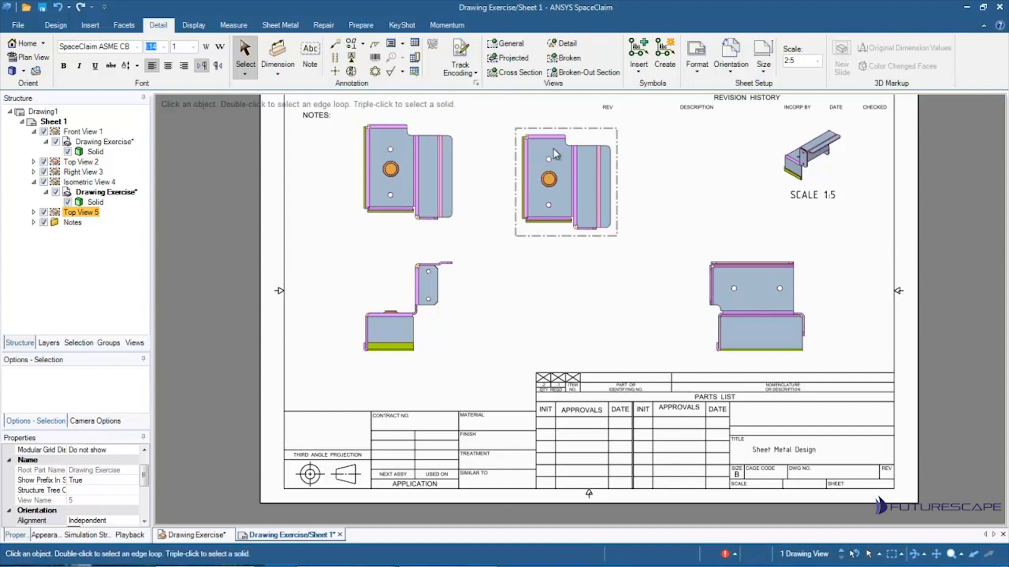
mouse_move(551, 185)
left_mouse_down()
mouse_move(554, 230)
mouse_move(567, 194)
left_mouse_up()
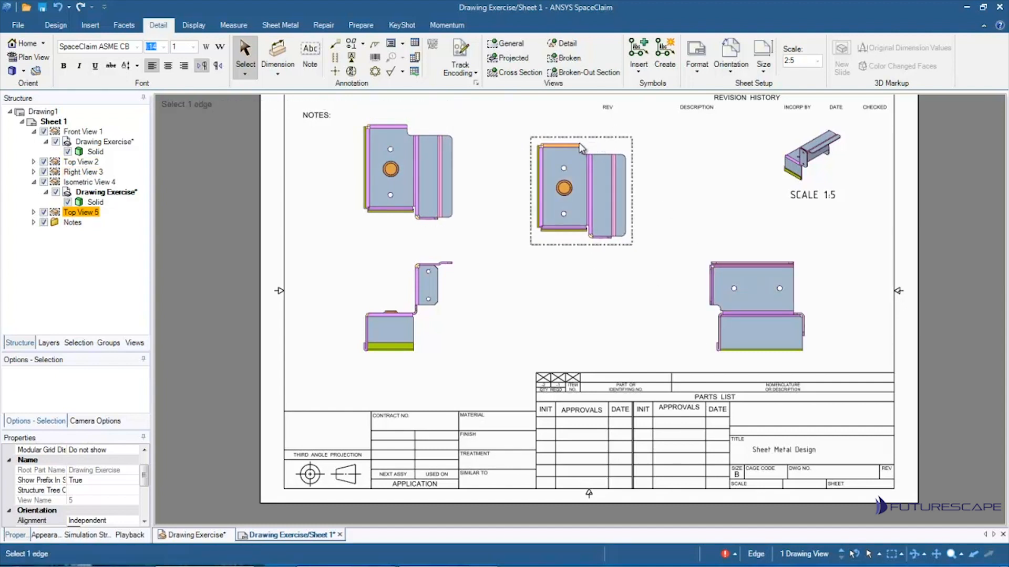
left_click_drag(593, 141, 551, 124)
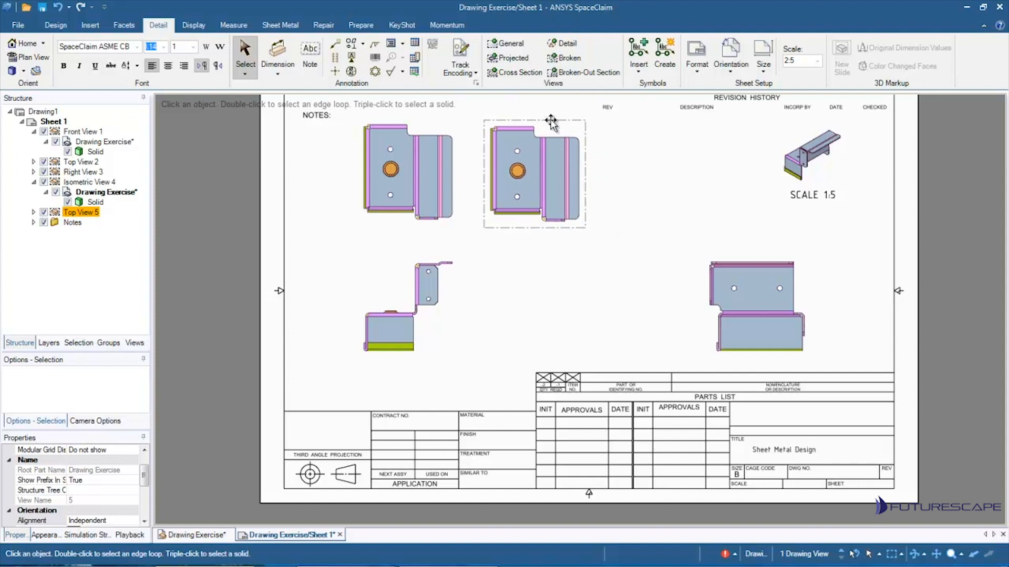
Convert the second top view into a cross-section, placing the section plane through the horizontal plate between the two flanges in the right view.
left_click(507, 73)
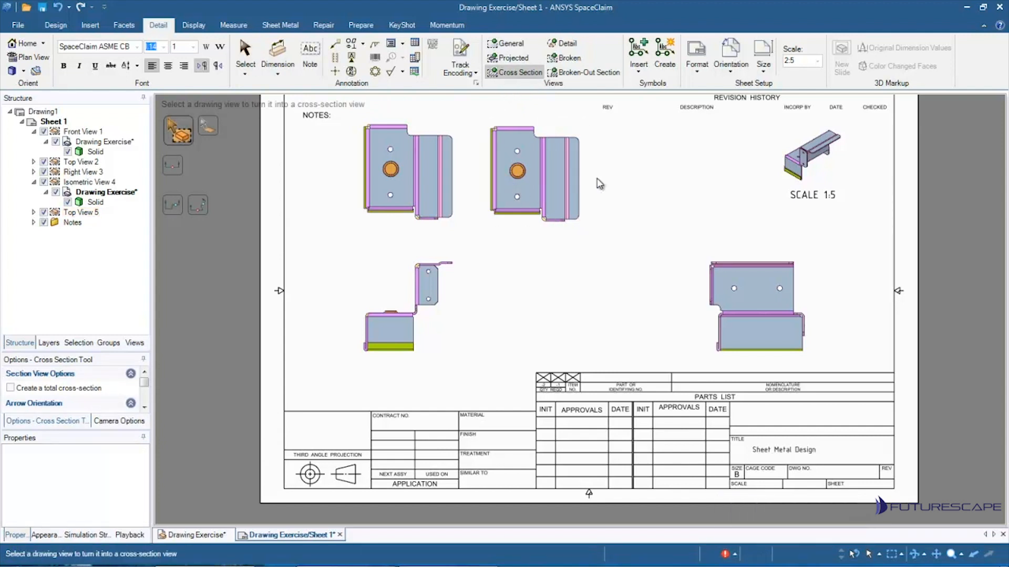
left_click(516, 129)
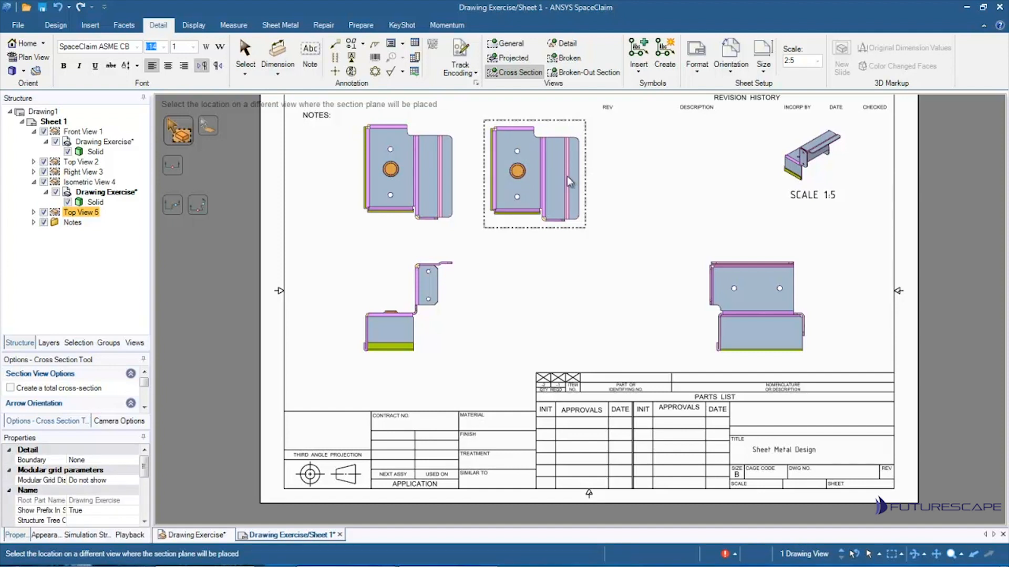
left_click(430, 287)
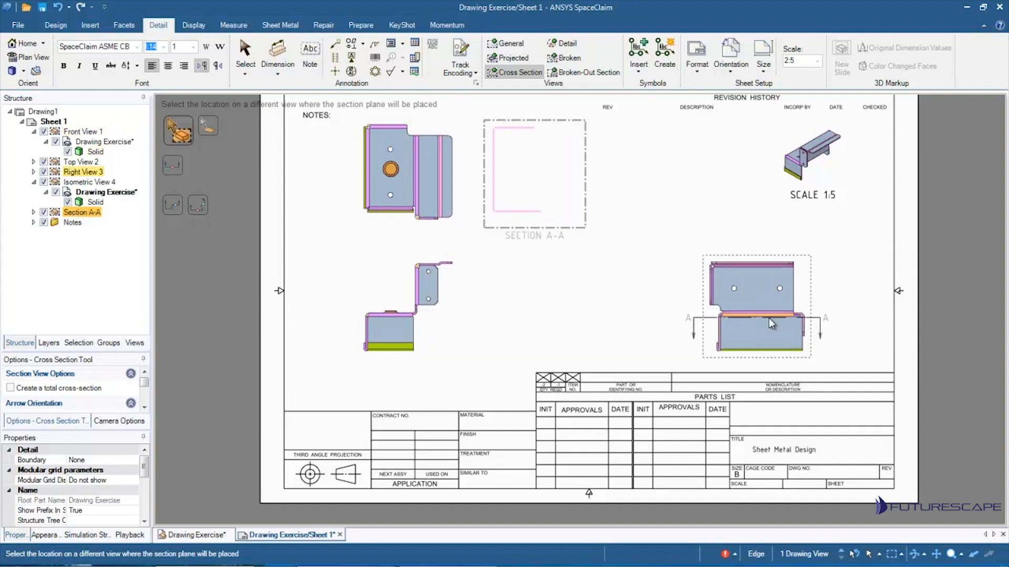
left_click(713, 319)
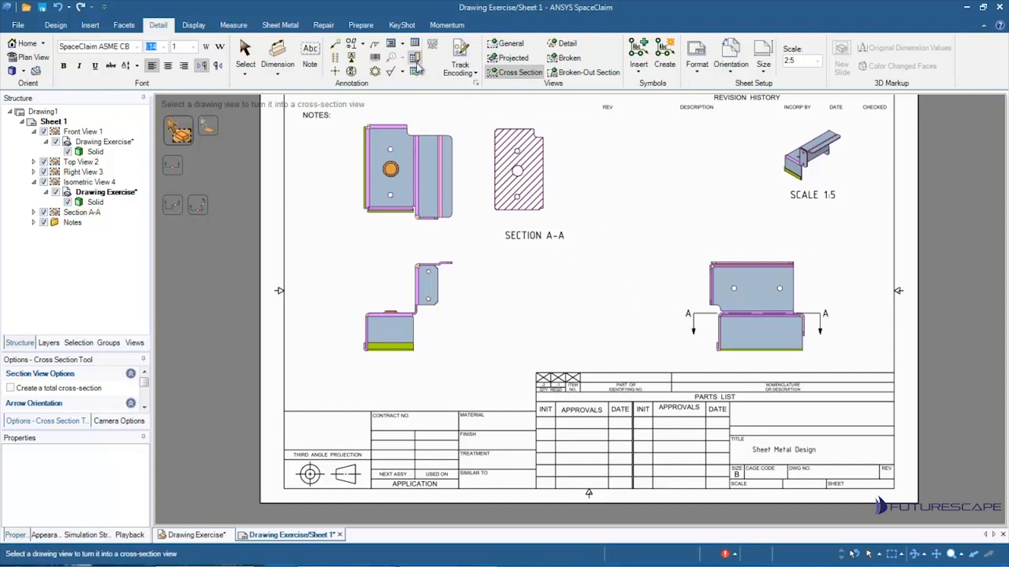
left_click(259, 50)
left_click(246, 53)
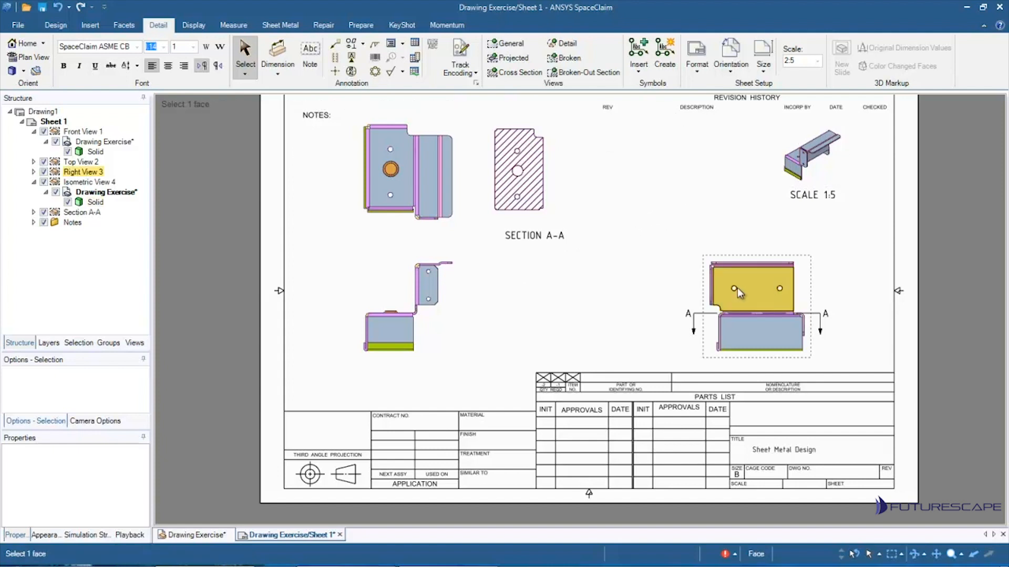
Create a circular detail view of the front view's upper bend corner and place it between the section and isometric views.
left_click(551, 51)
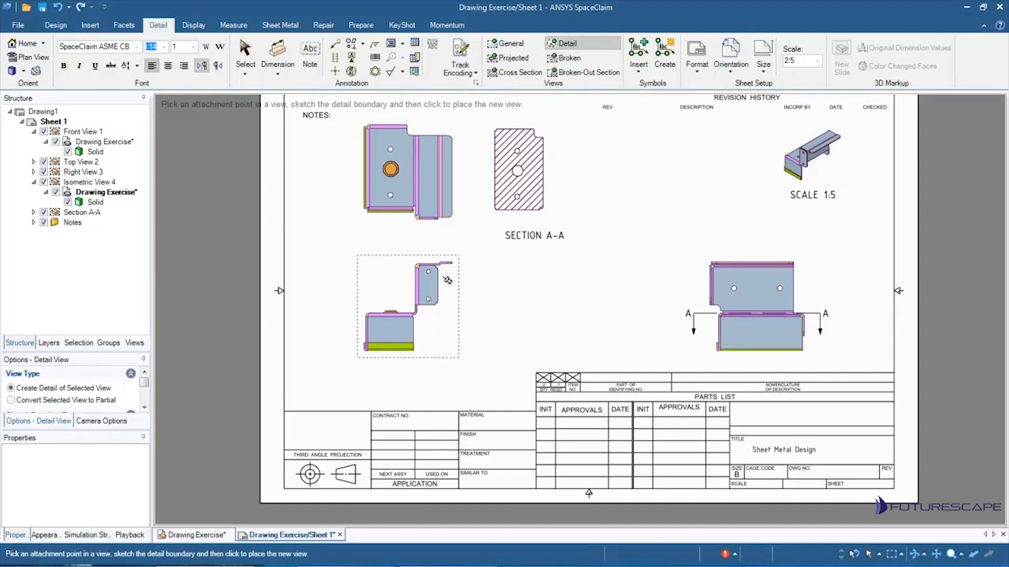
left_click(416, 265)
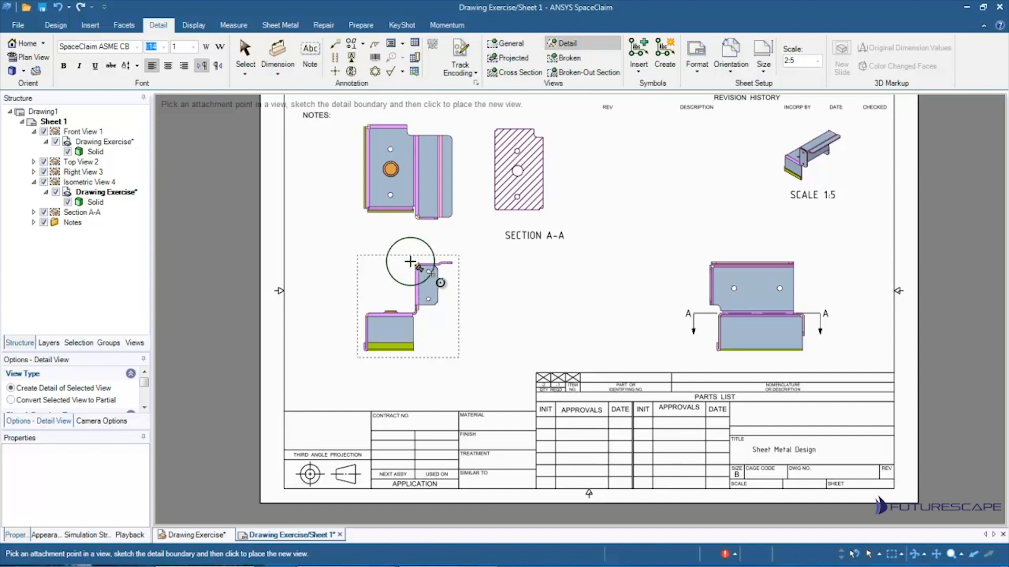
left_click(411, 263)
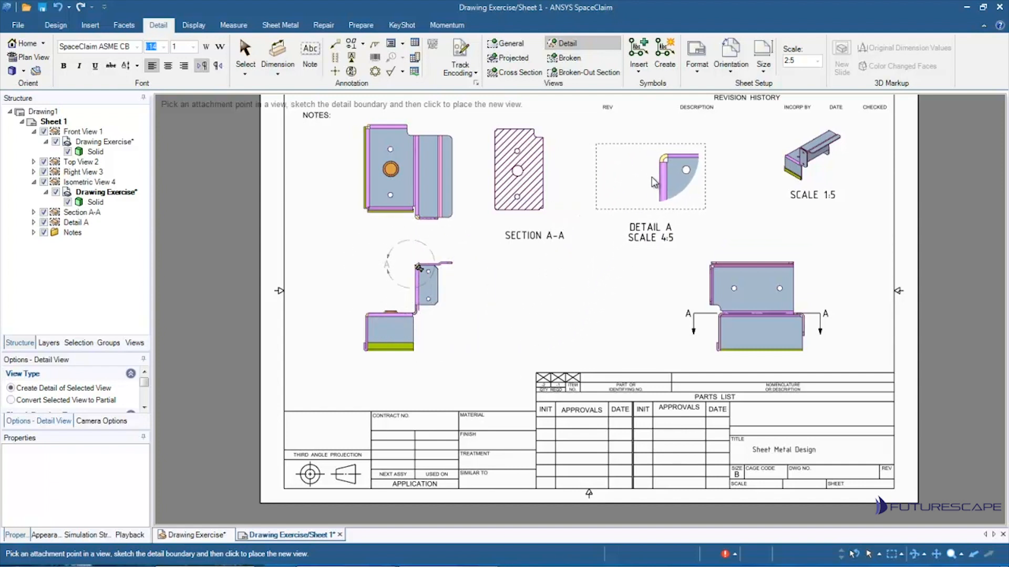
left_click(659, 177)
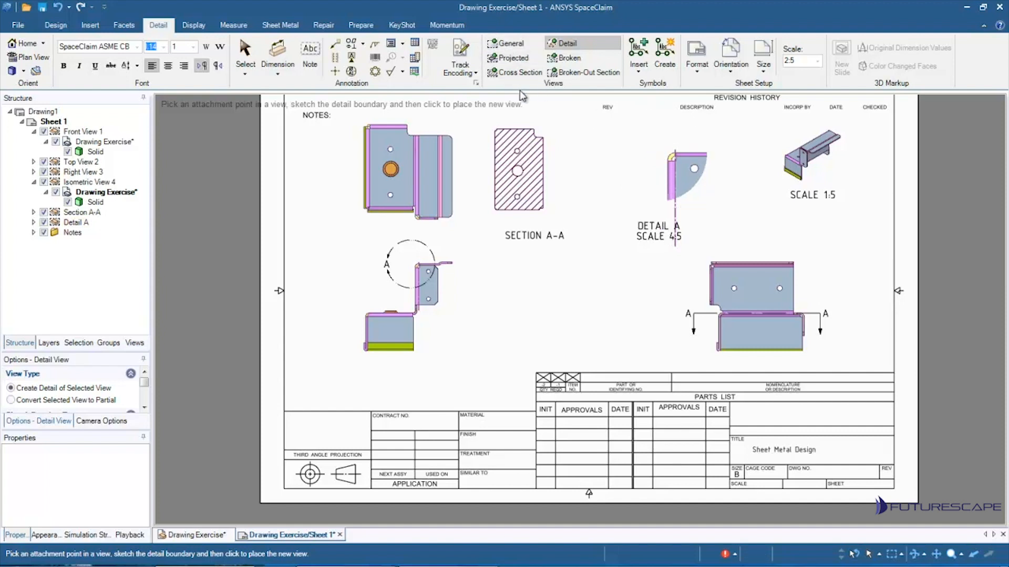
left_click(244, 58)
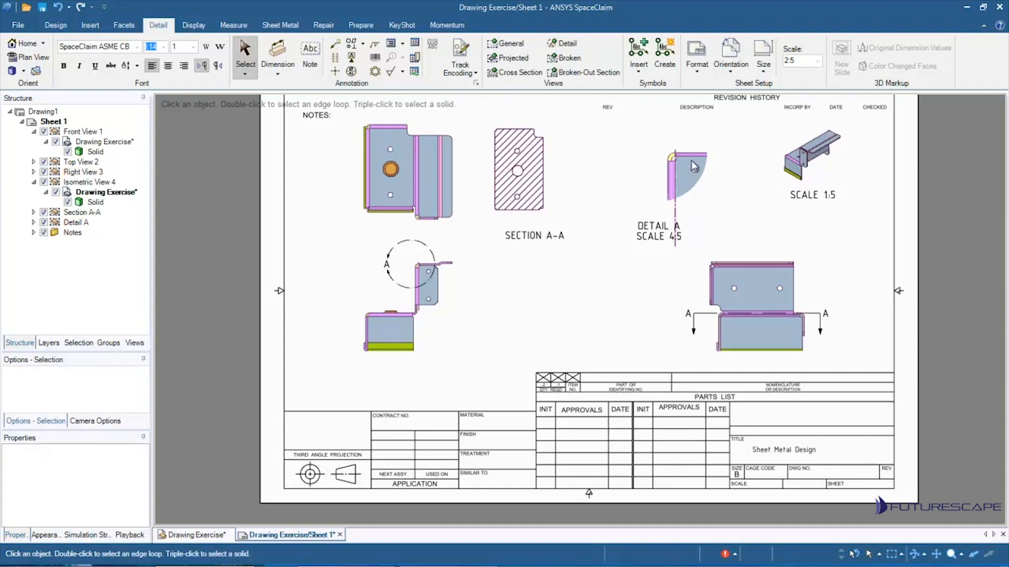
left_click(685, 164)
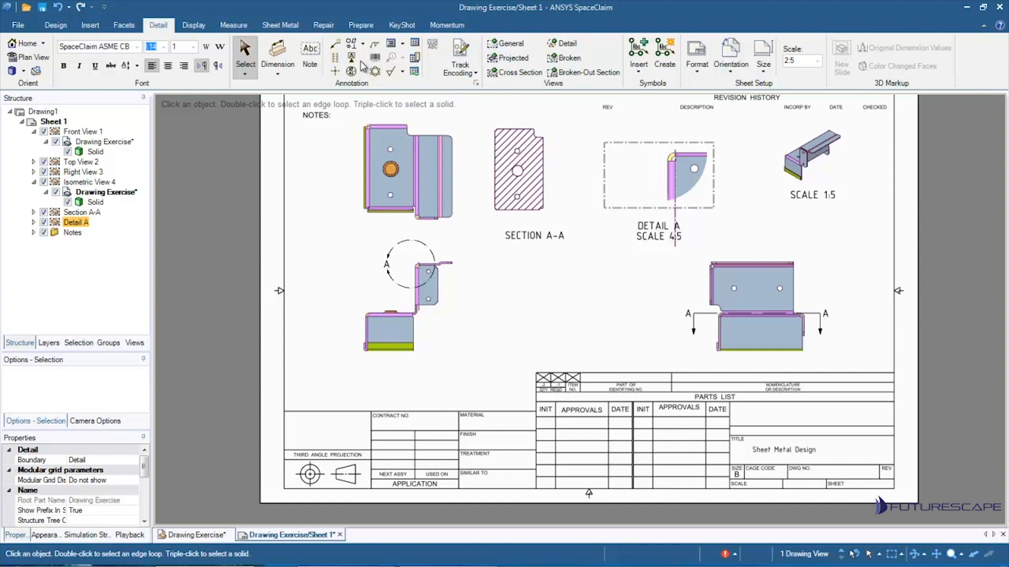
Dimension the length of the top view's straight outer right edge, placing the dimension between the view and the cross-section.
left_click(278, 56)
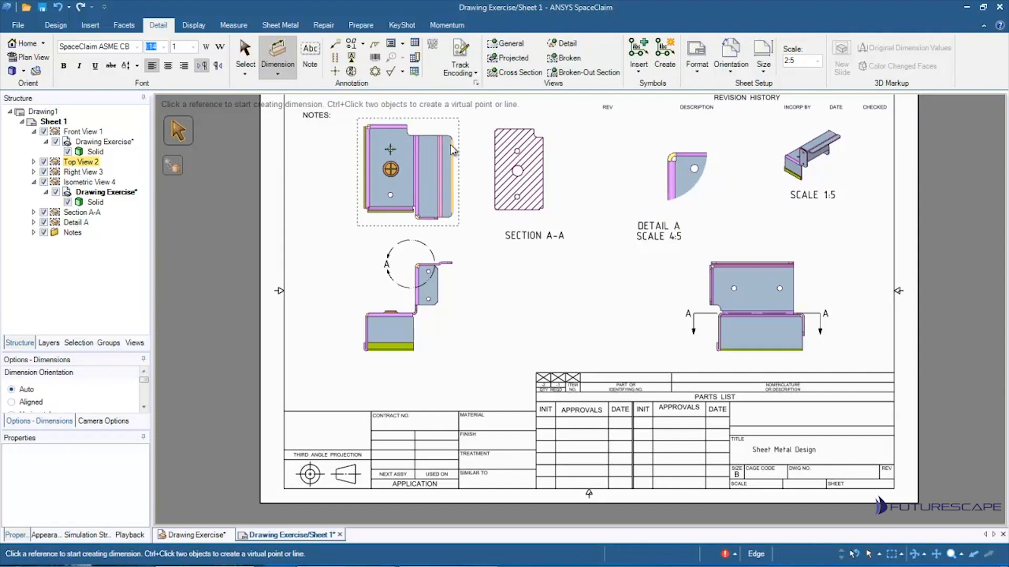
left_click(451, 178)
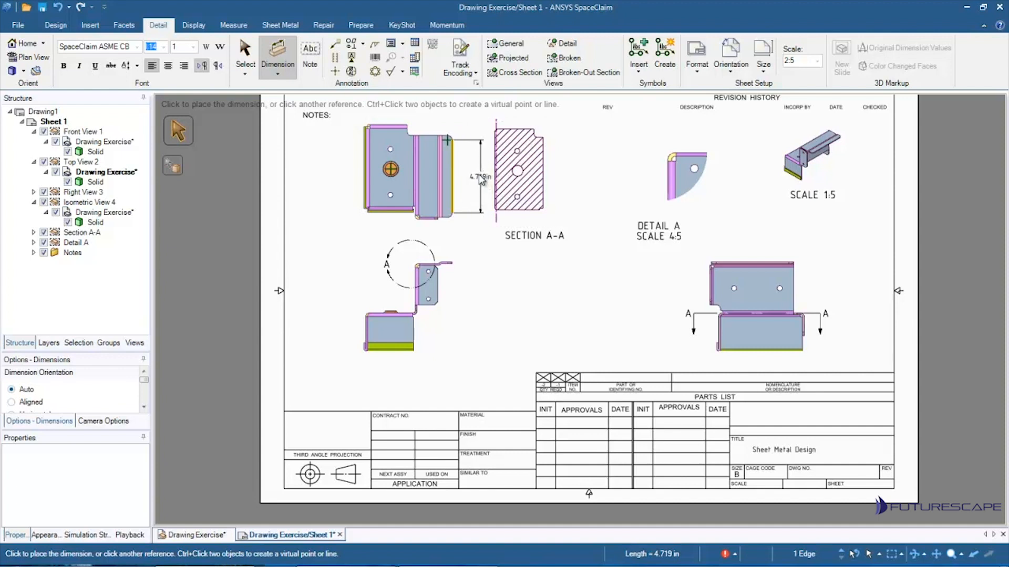
left_click(476, 174)
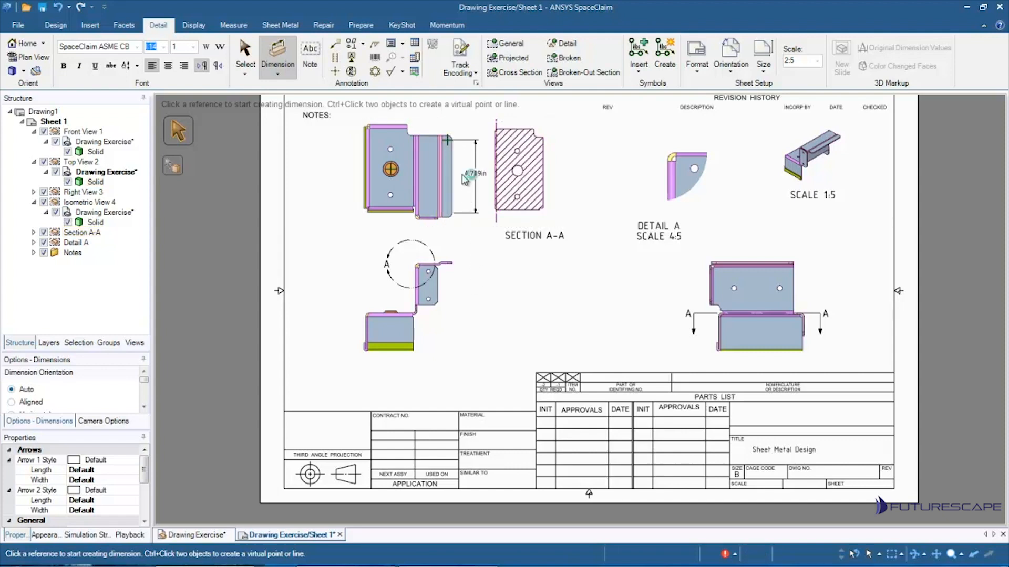
Dimension the horizontal distance from the top view's upper-left bend corner to the notch fillet's centre, placing it above the view.
scroll(465, 164, "up", 4)
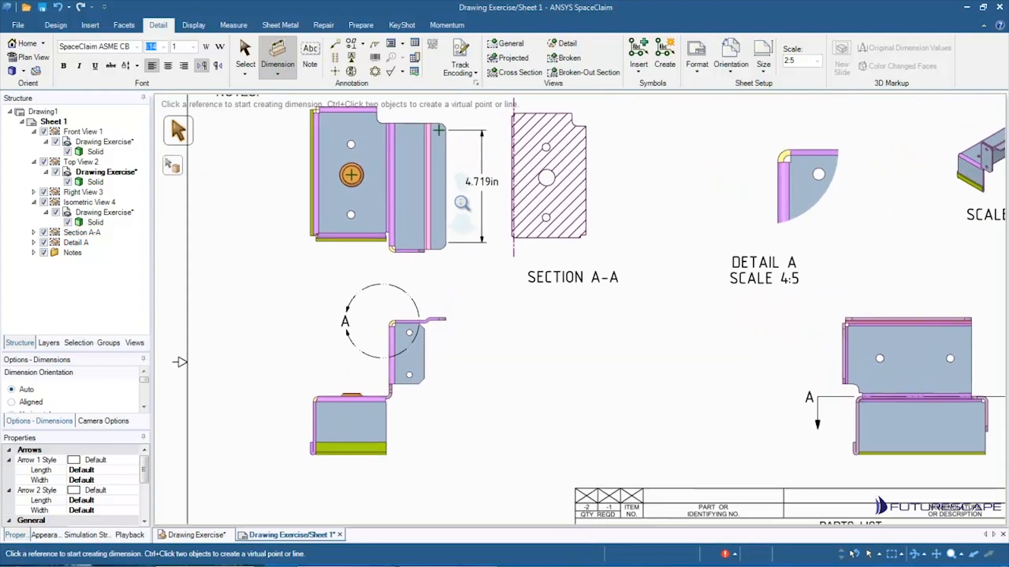
middle_click_drag(503, 222, 525, 286, "shift")
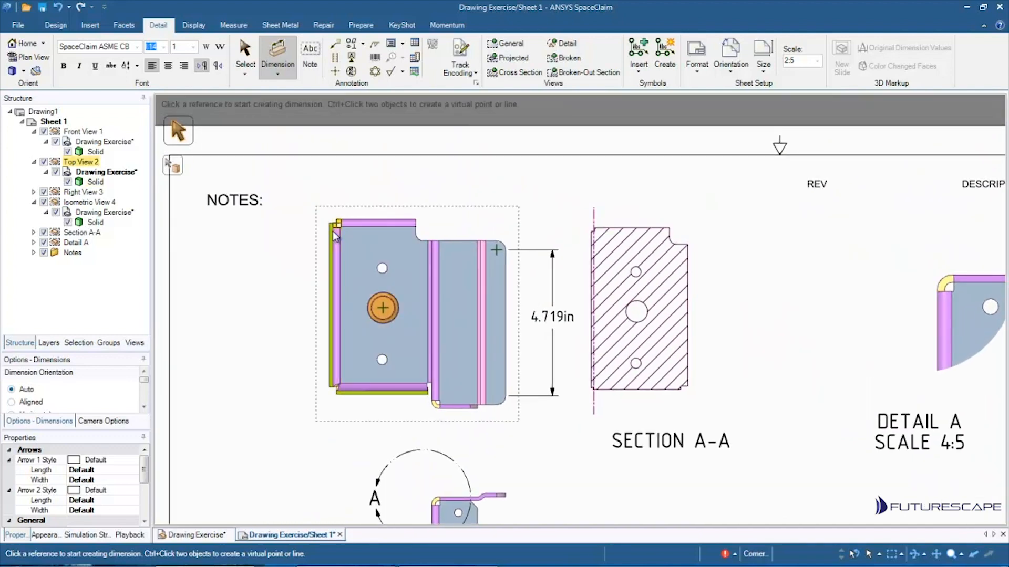
scroll(305, 250, "up", 4)
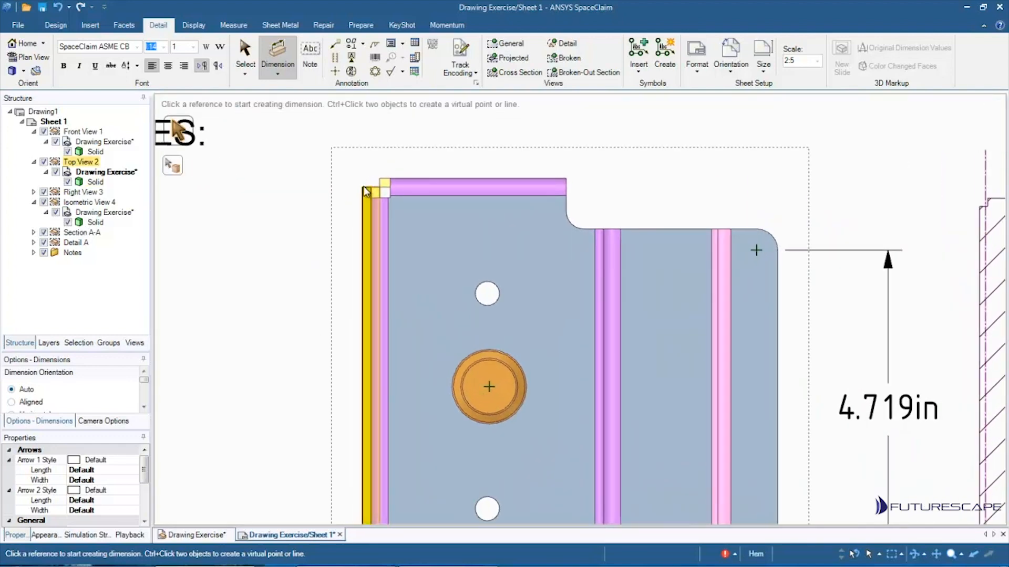
left_click(363, 204)
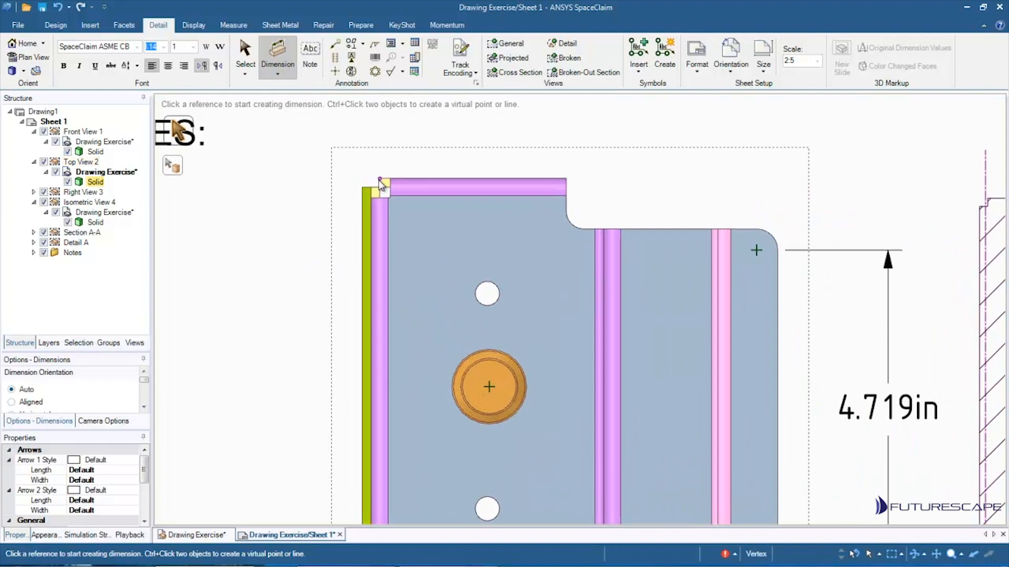
left_click(379, 181)
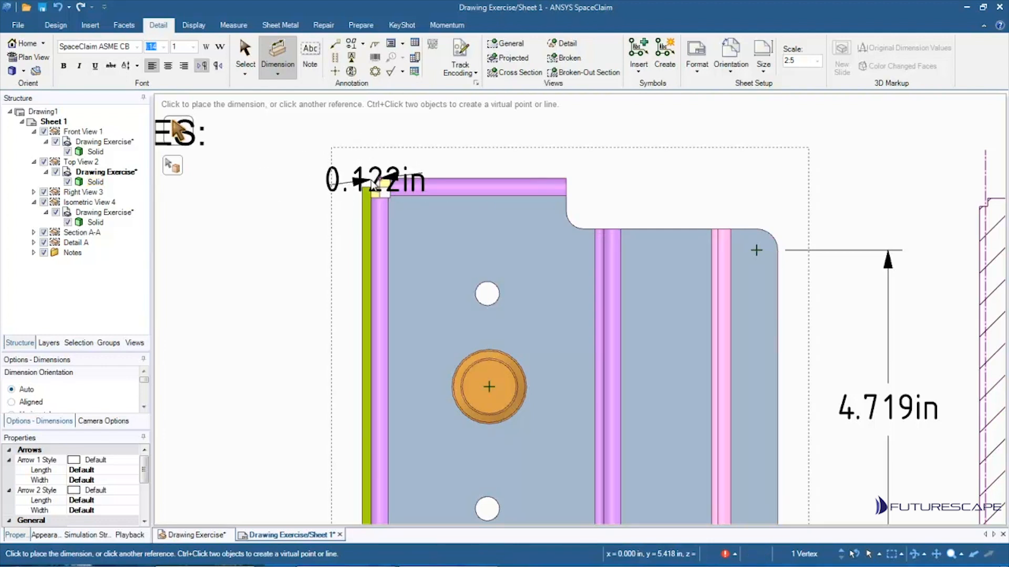
left_click(582, 230)
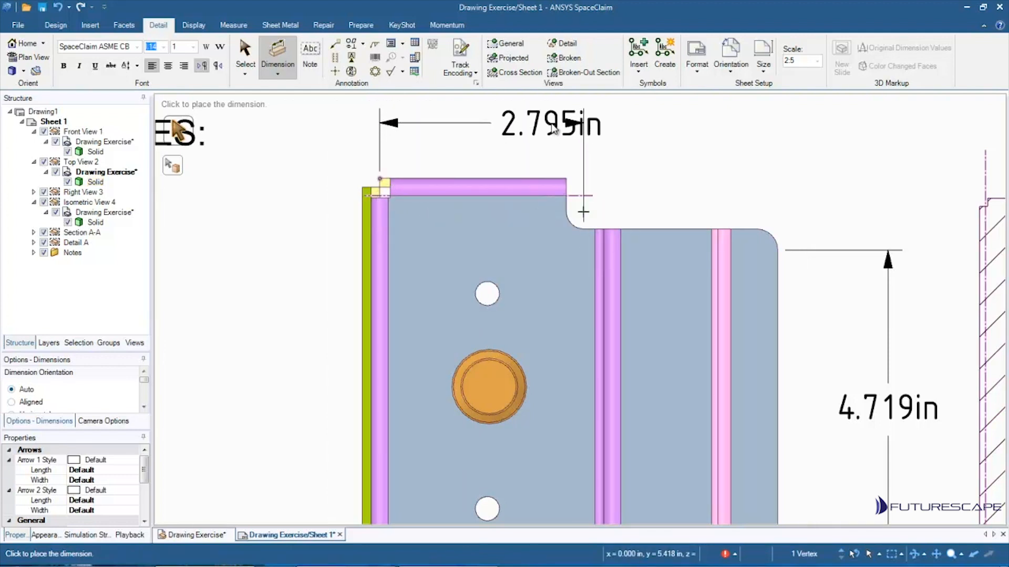
left_click(554, 129)
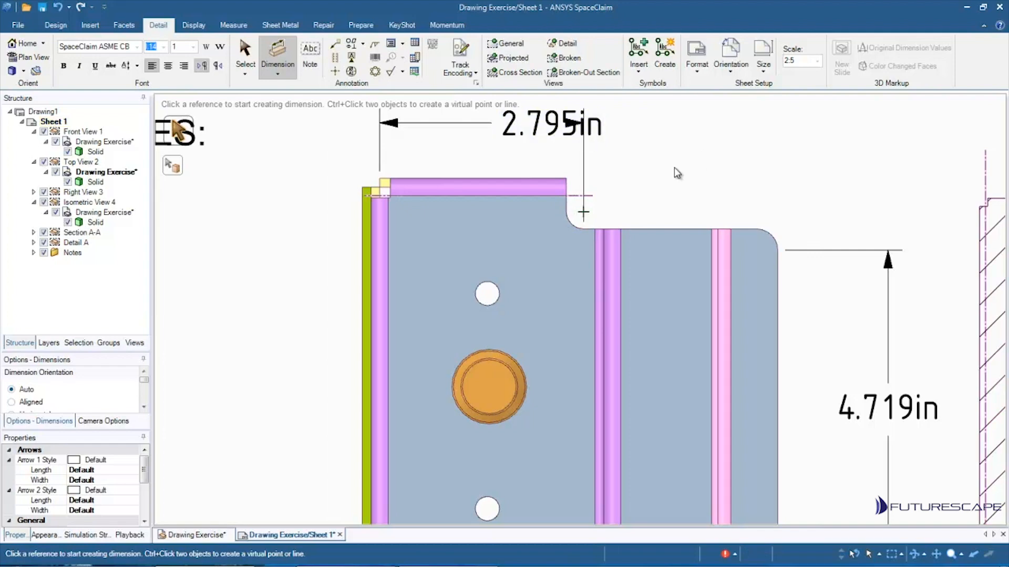
Add a diameter dimension to the top view's upper small hole and a radius dimension to its rounded upper-right corner.
scroll(679, 177, "down", 5)
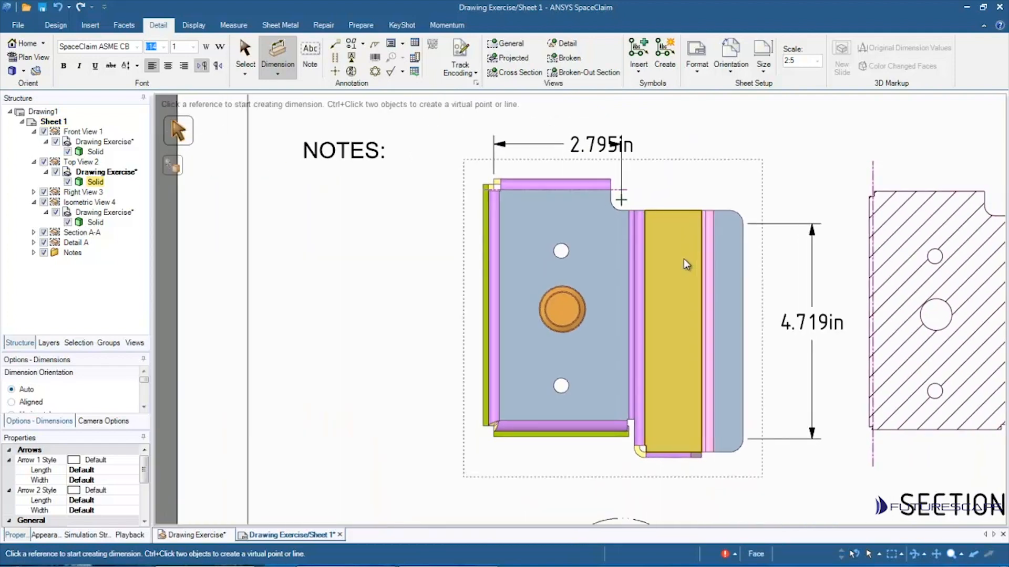
left_click(559, 253)
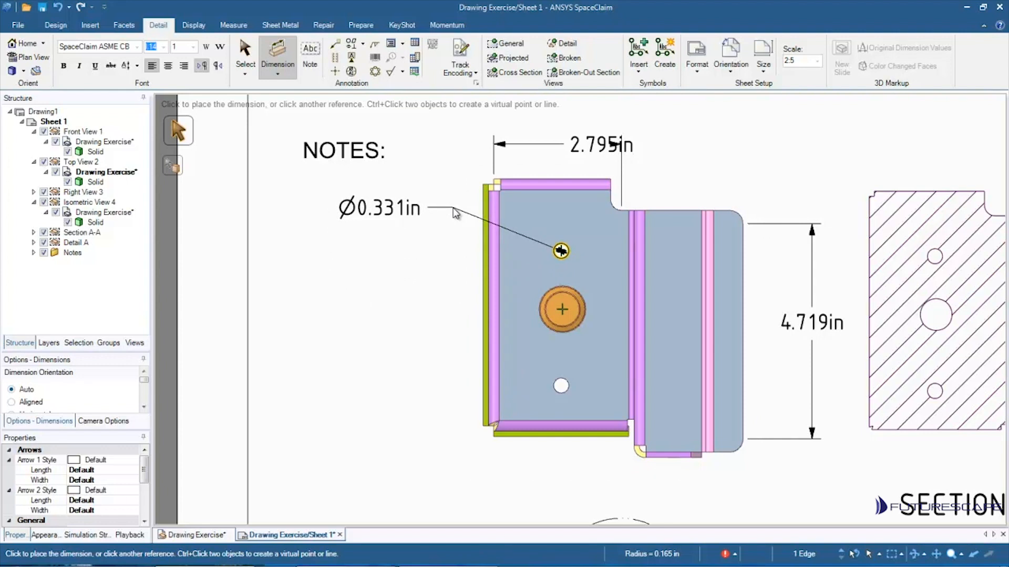
left_click(454, 212)
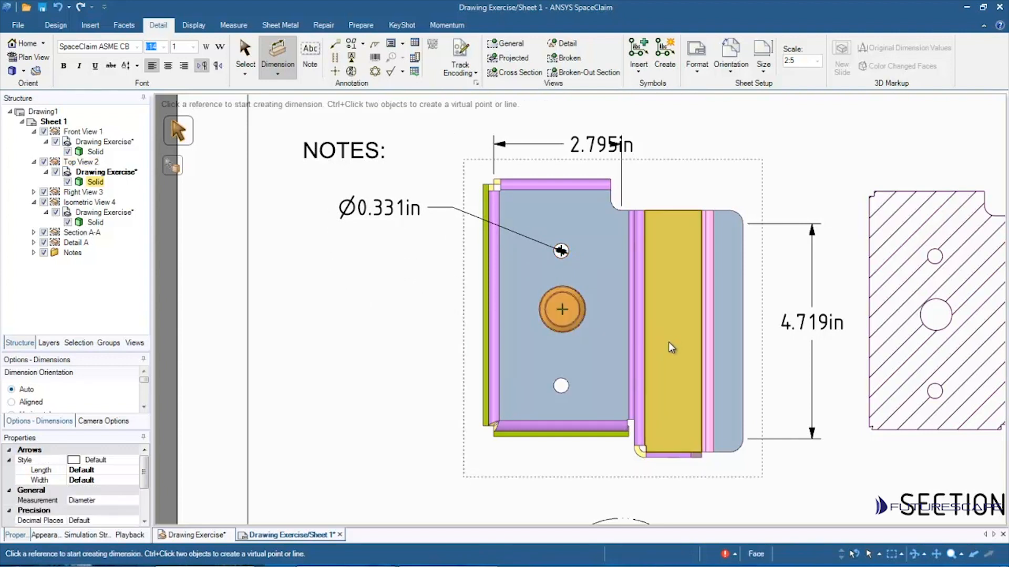
left_click(742, 219)
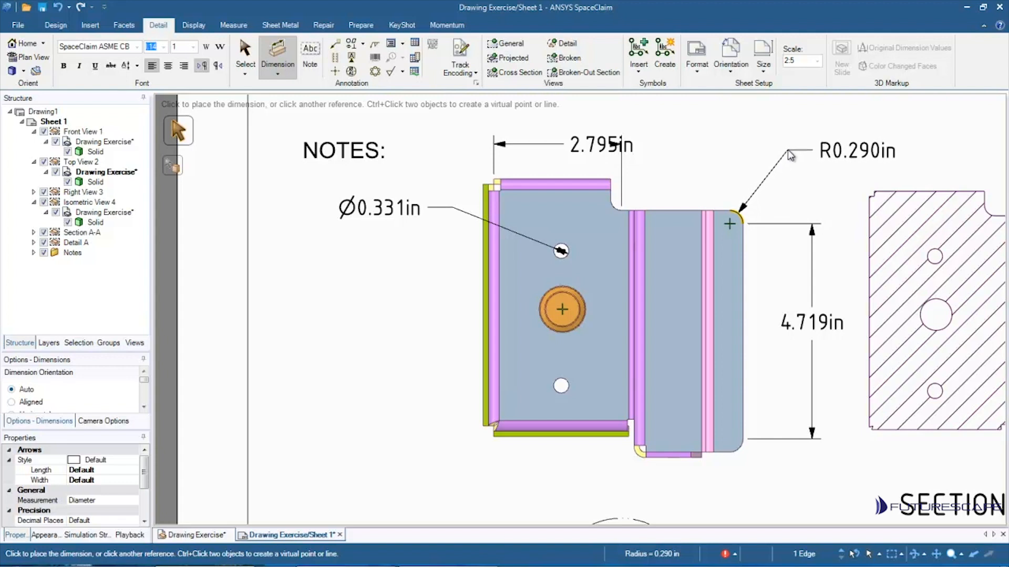
left_click(787, 149)
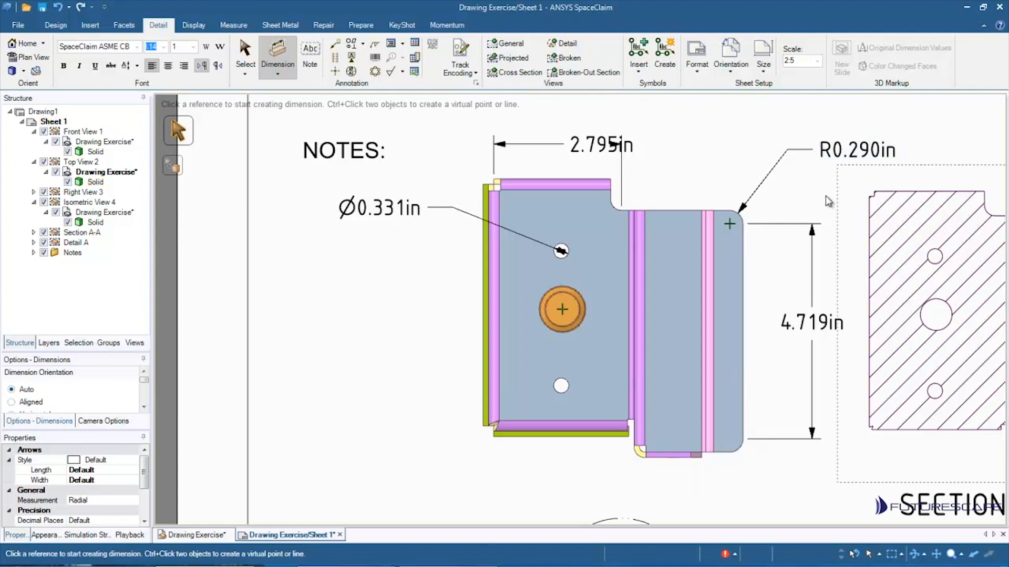
scroll(811, 179, "down", 2)
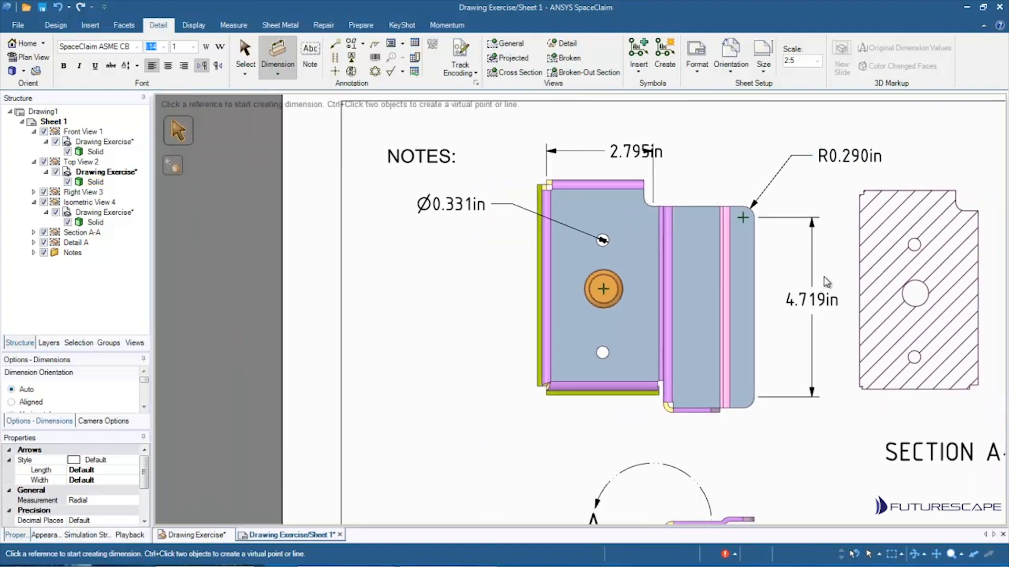
scroll(842, 309, "down", 3)
scroll(862, 325, "down", 1)
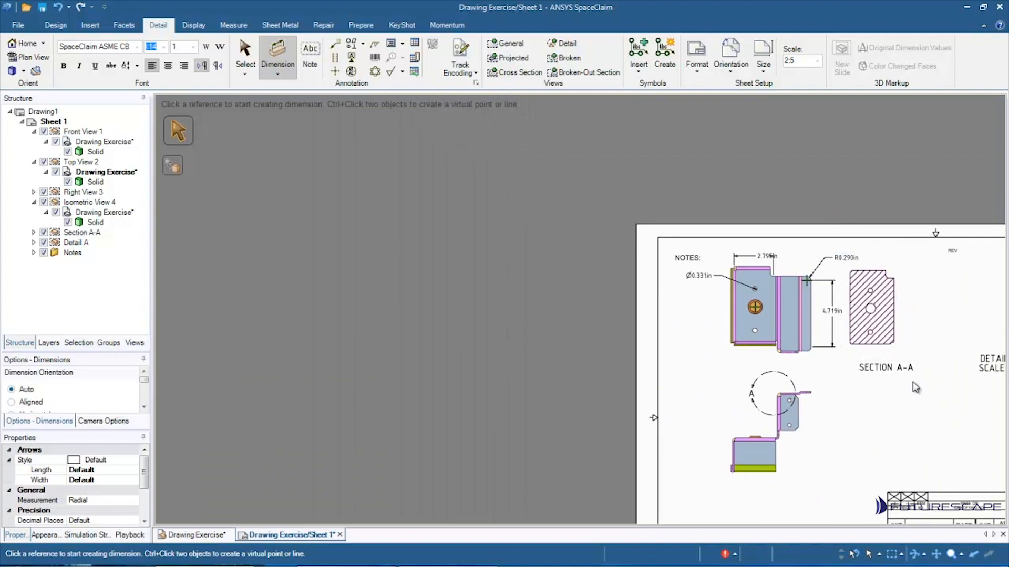
middle_click_drag(930, 432, 566, 316, "shift")
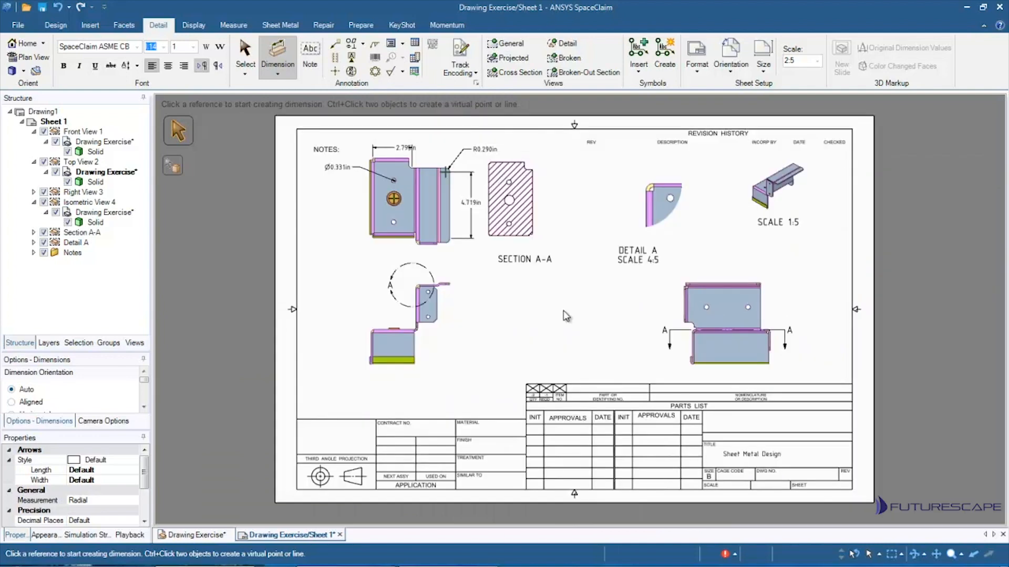